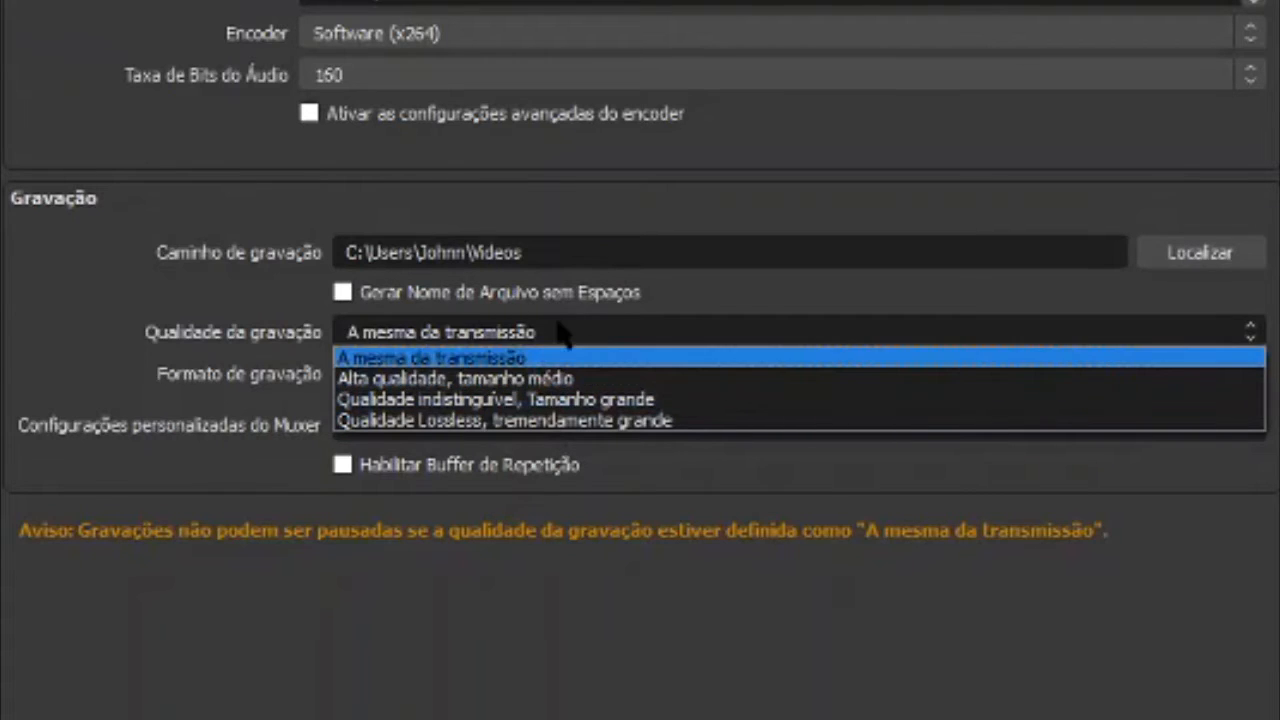
# - Set the recording quality to "Alta qualidade, tamanho médio" and look through the available recording formats
pyautogui.click(536, 378)
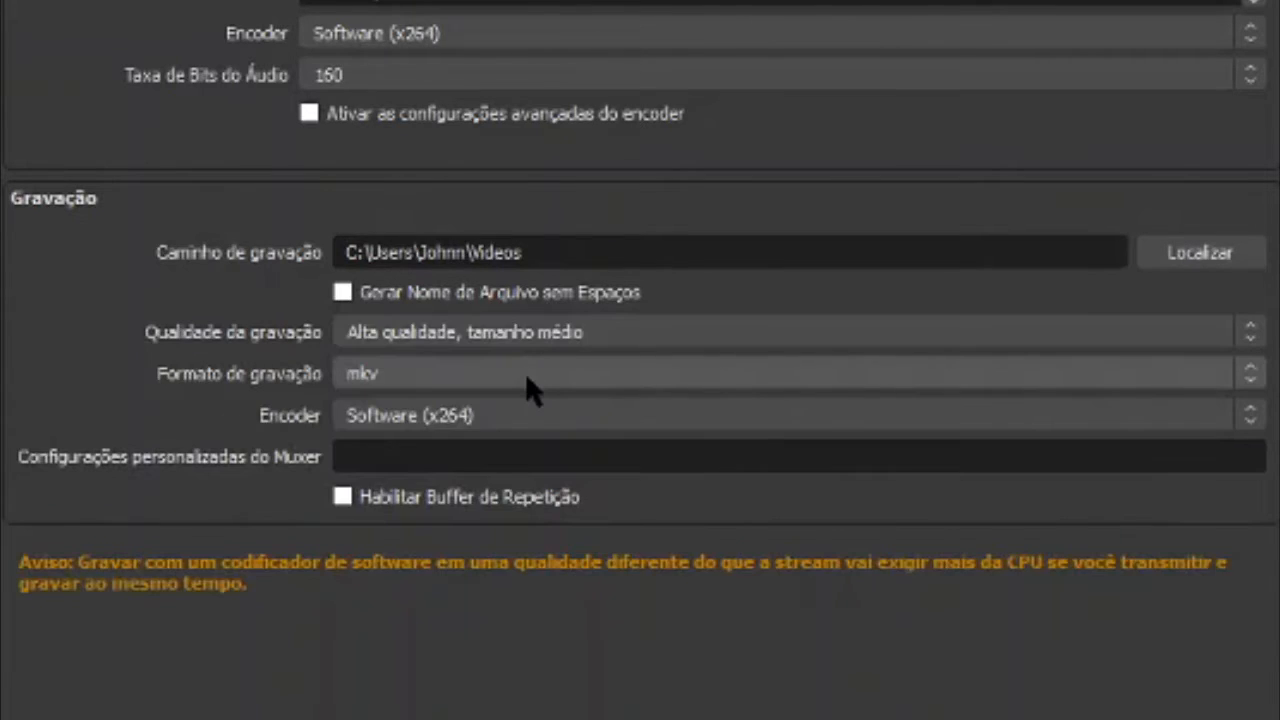
pyautogui.click(503, 380)
pyautogui.click(503, 377)
pyautogui.click(503, 376)
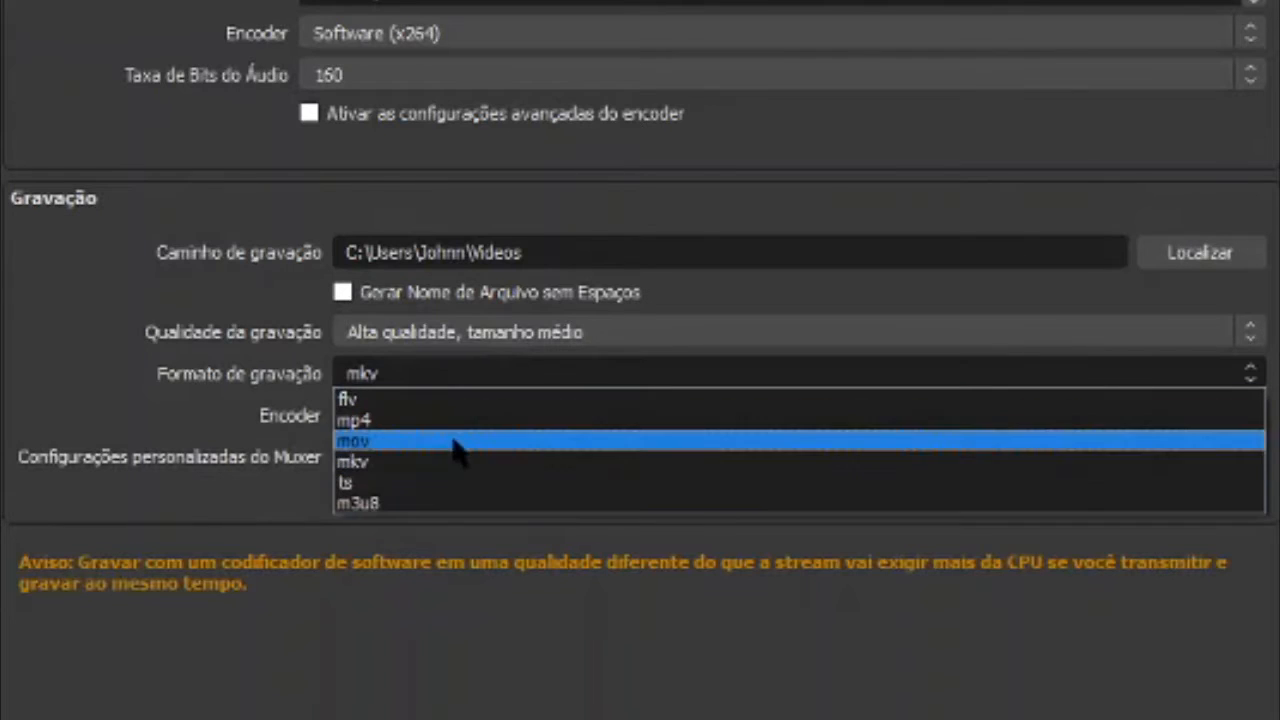
pyautogui.click(457, 385)
pyautogui.click(450, 385)
pyautogui.click(447, 385)
pyautogui.click(447, 384)
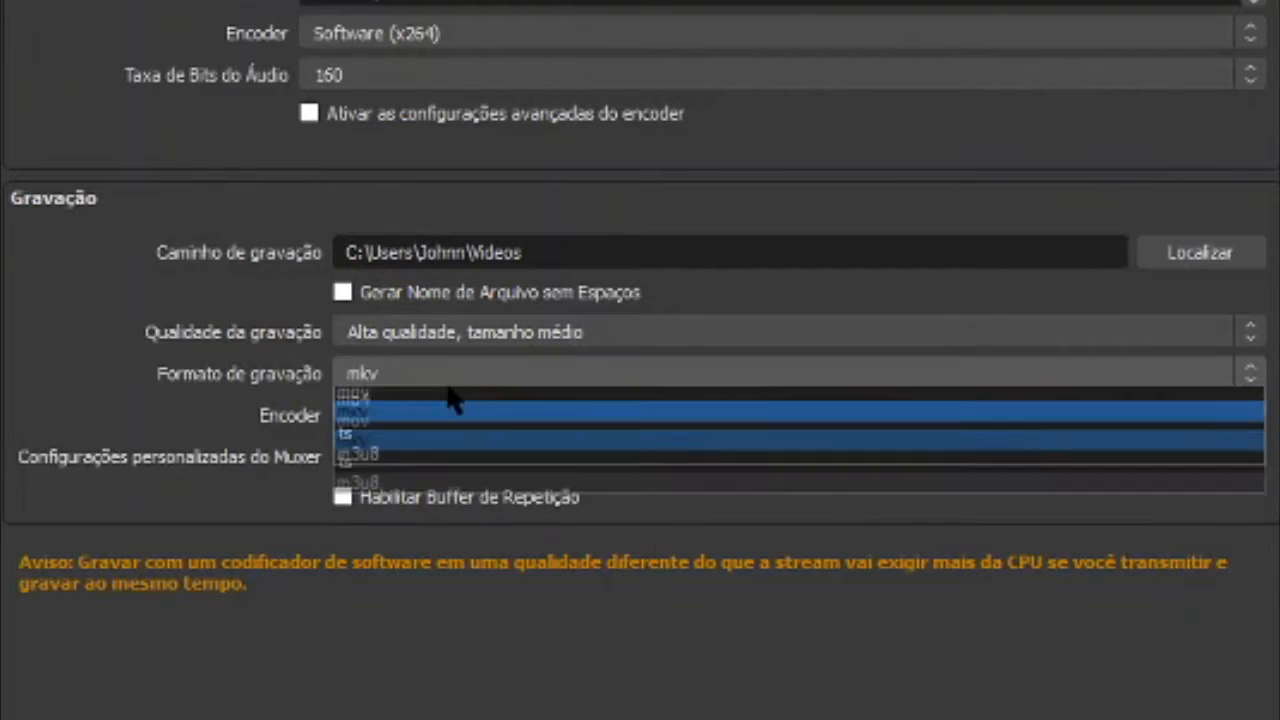
# - Try mp4 as the recording format, switch it back to mkv, and check the recording encoder
pyautogui.click(447, 420)
pyautogui.click(463, 373)
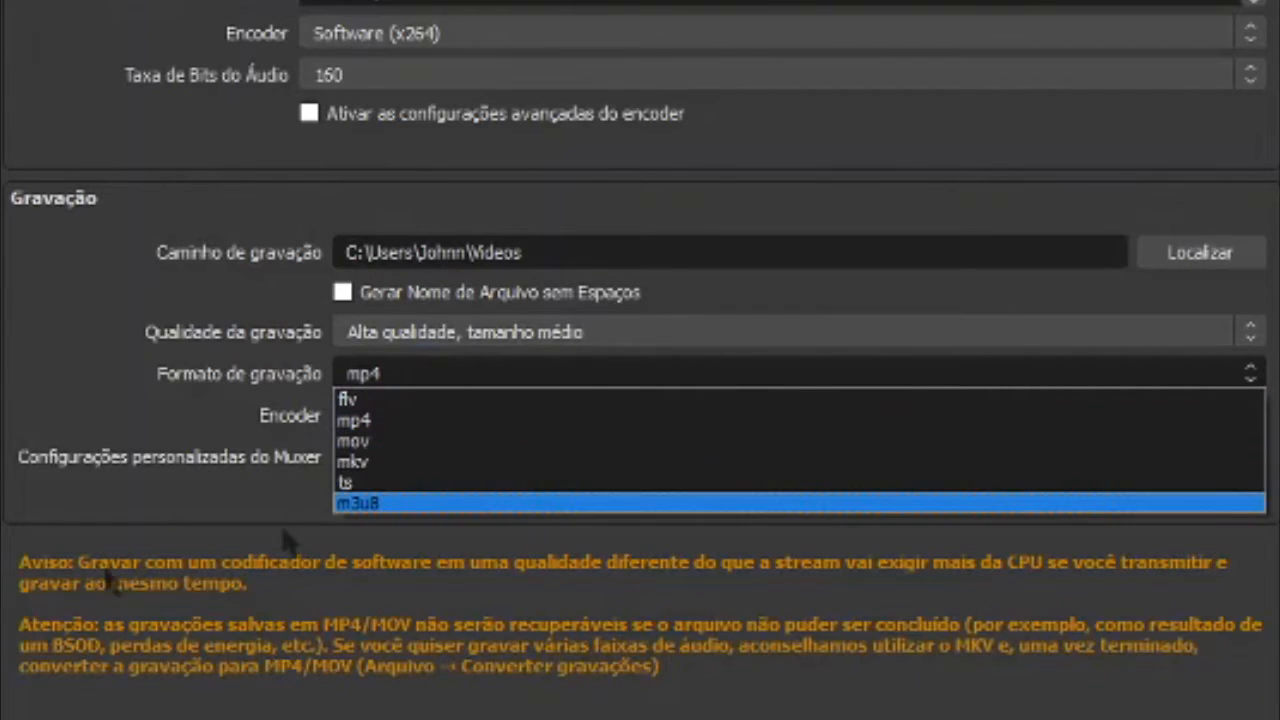
pyautogui.click(403, 461)
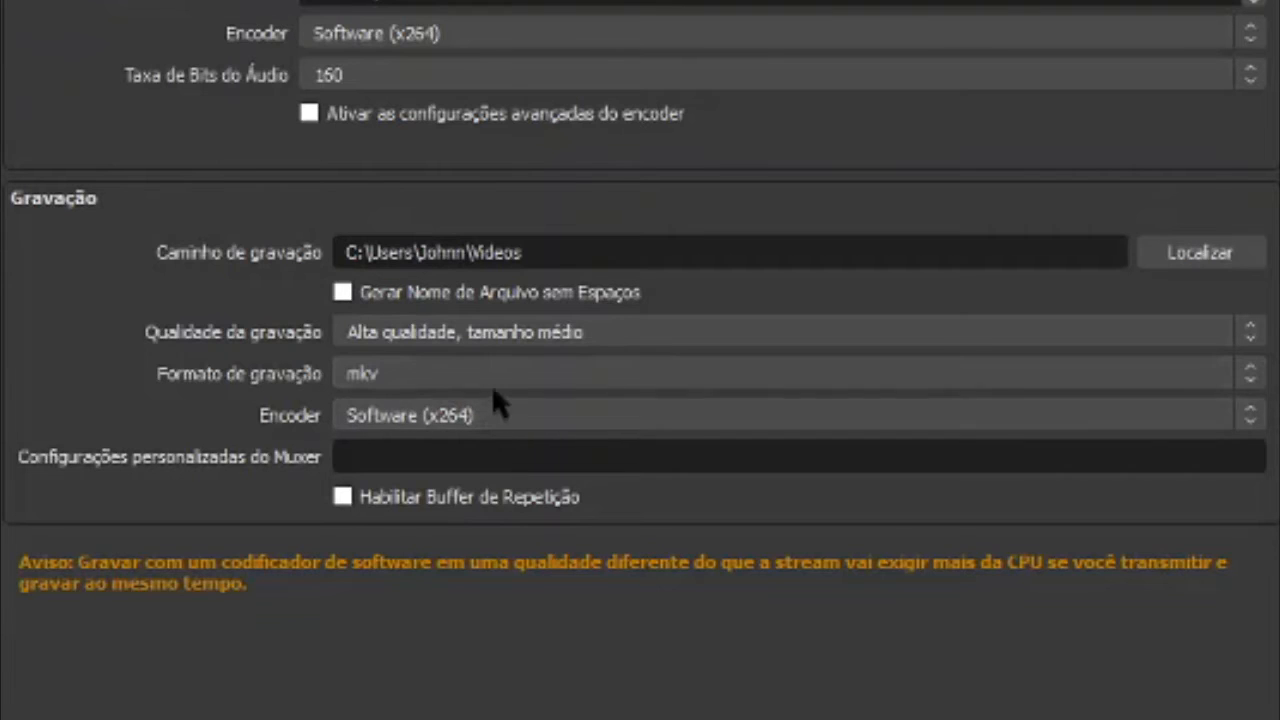
pyautogui.click(494, 412)
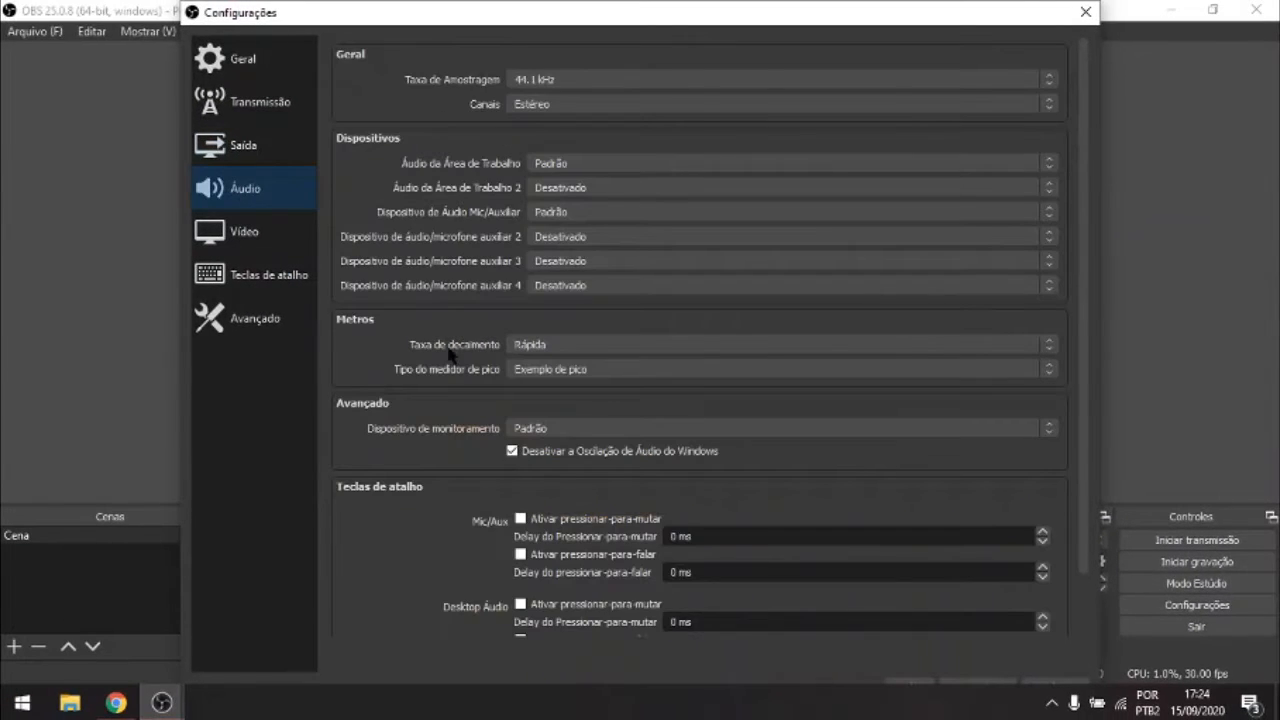
# - Examine the audio settings, including the sample rate, channels, desktop and microphone devices, and push-to-mute and push-to-talk options
pyautogui.click(623, 82)
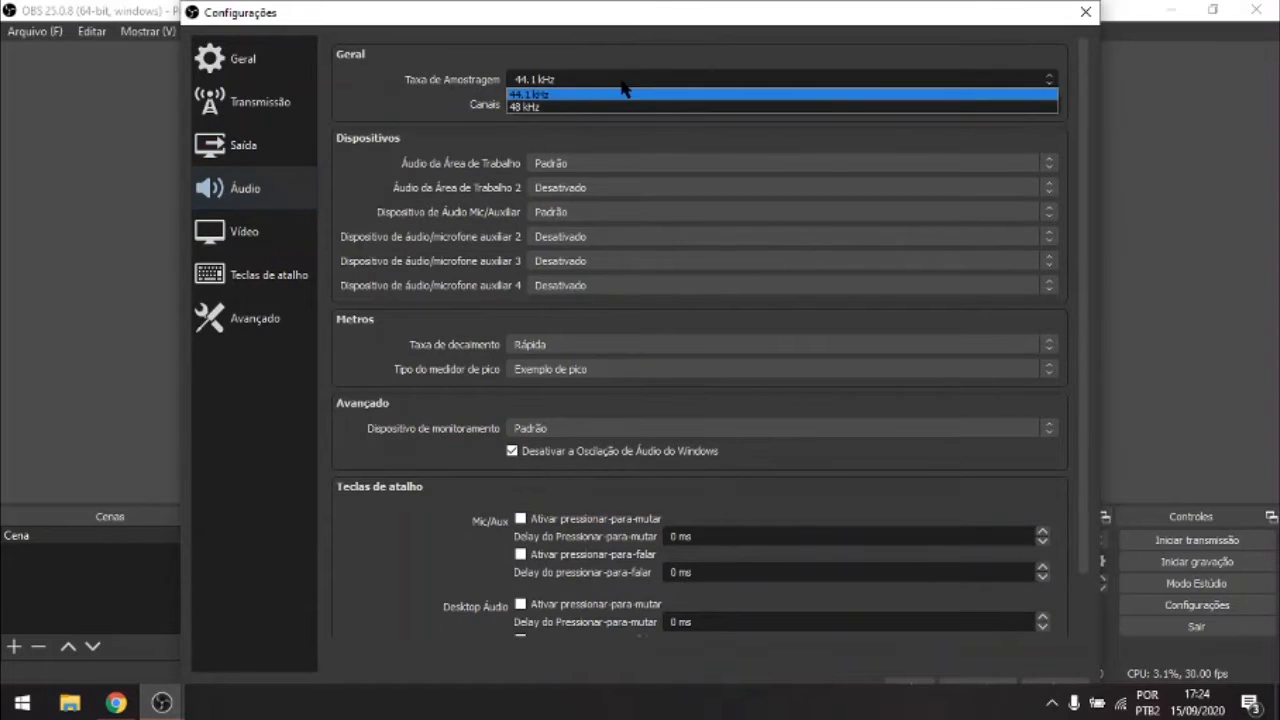
pyautogui.click(611, 91)
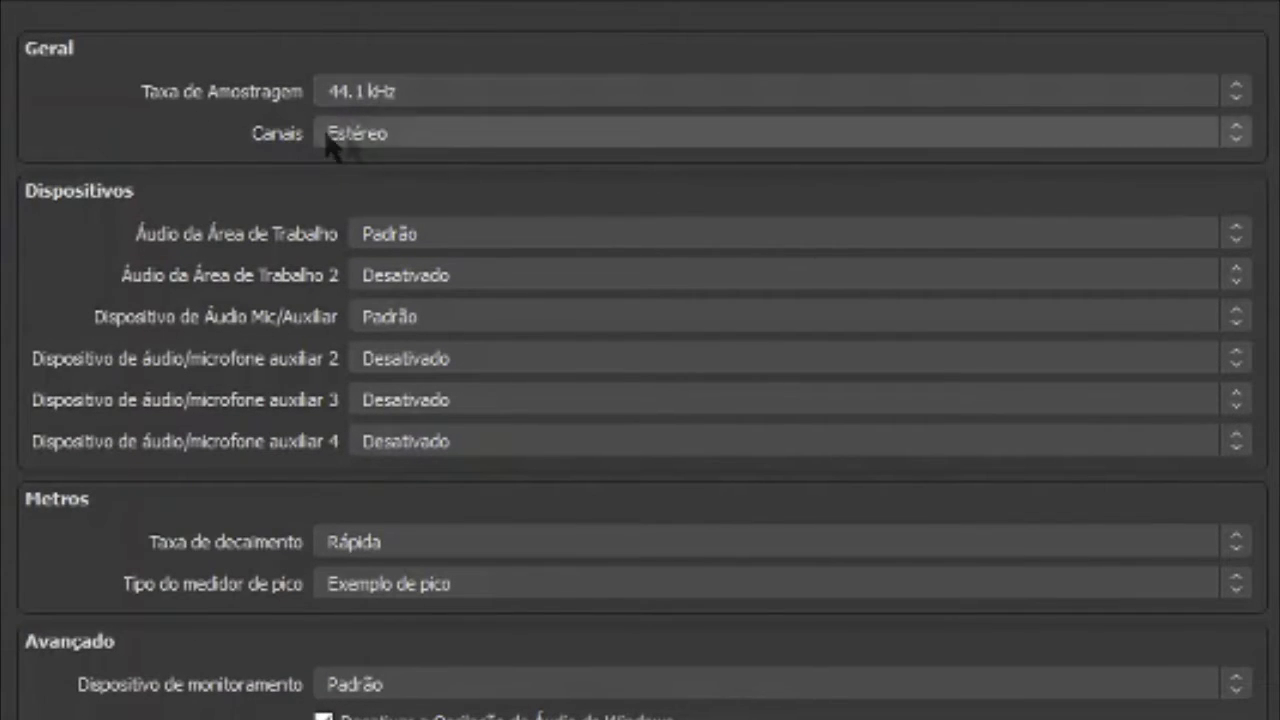
pyautogui.click(456, 131)
pyautogui.click(455, 124)
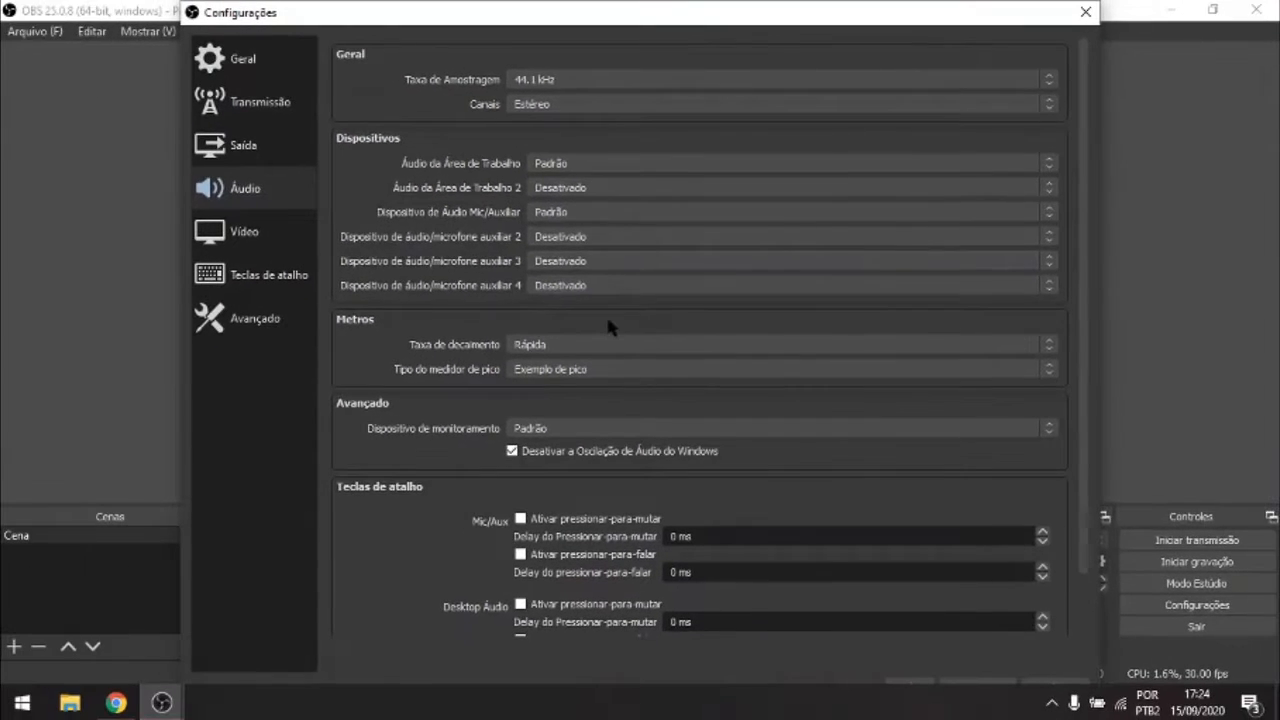
pyautogui.scroll(-2, 616, 328)
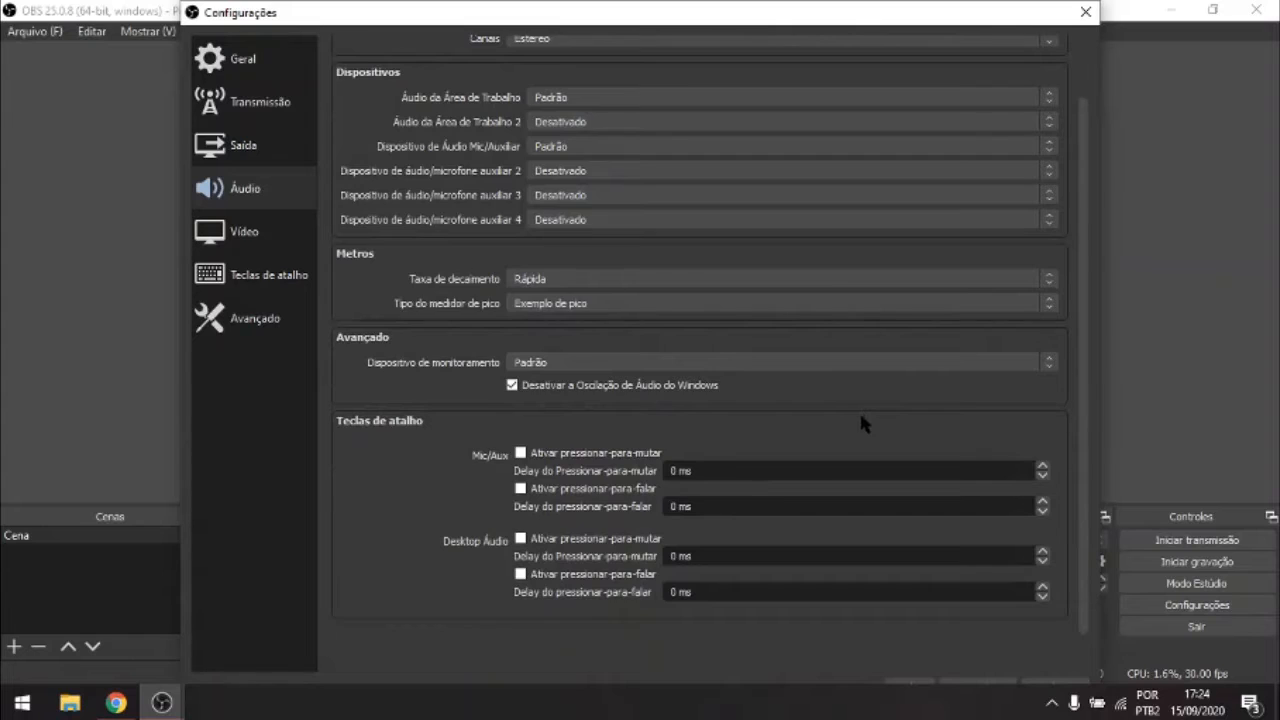
pyautogui.scroll(2, 862, 423)
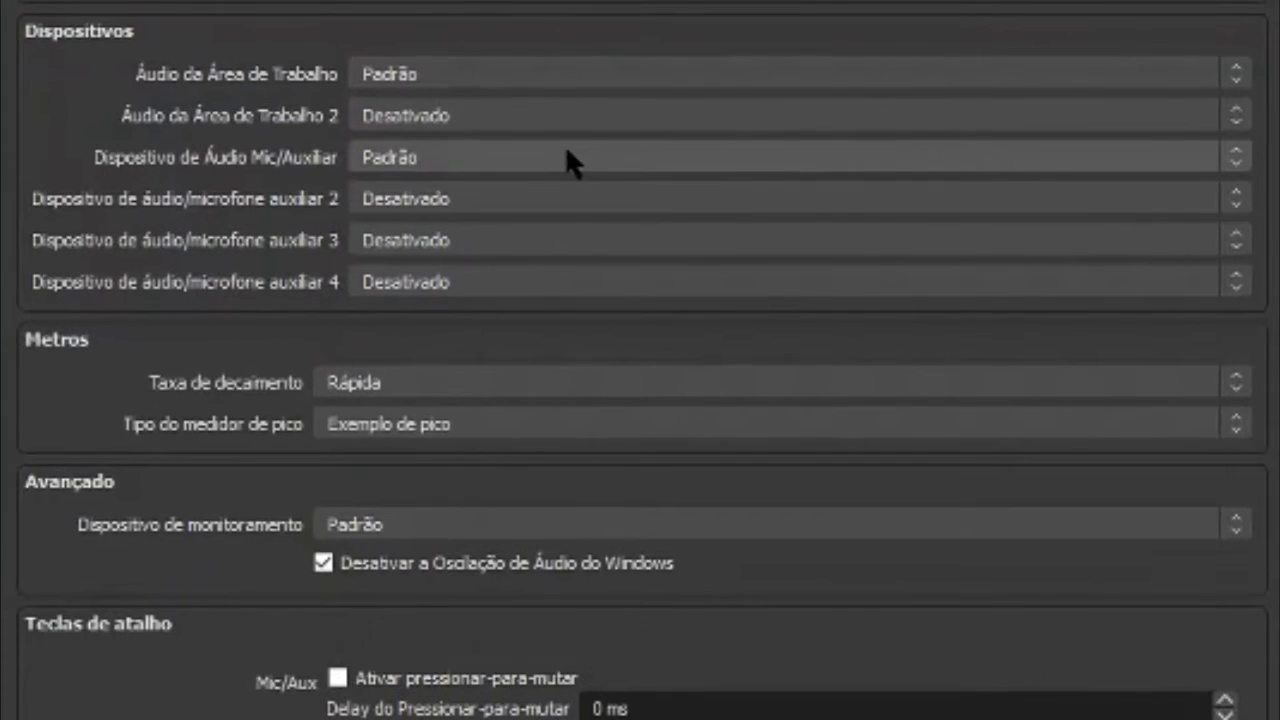
pyautogui.click(655, 197)
pyautogui.click(566, 155)
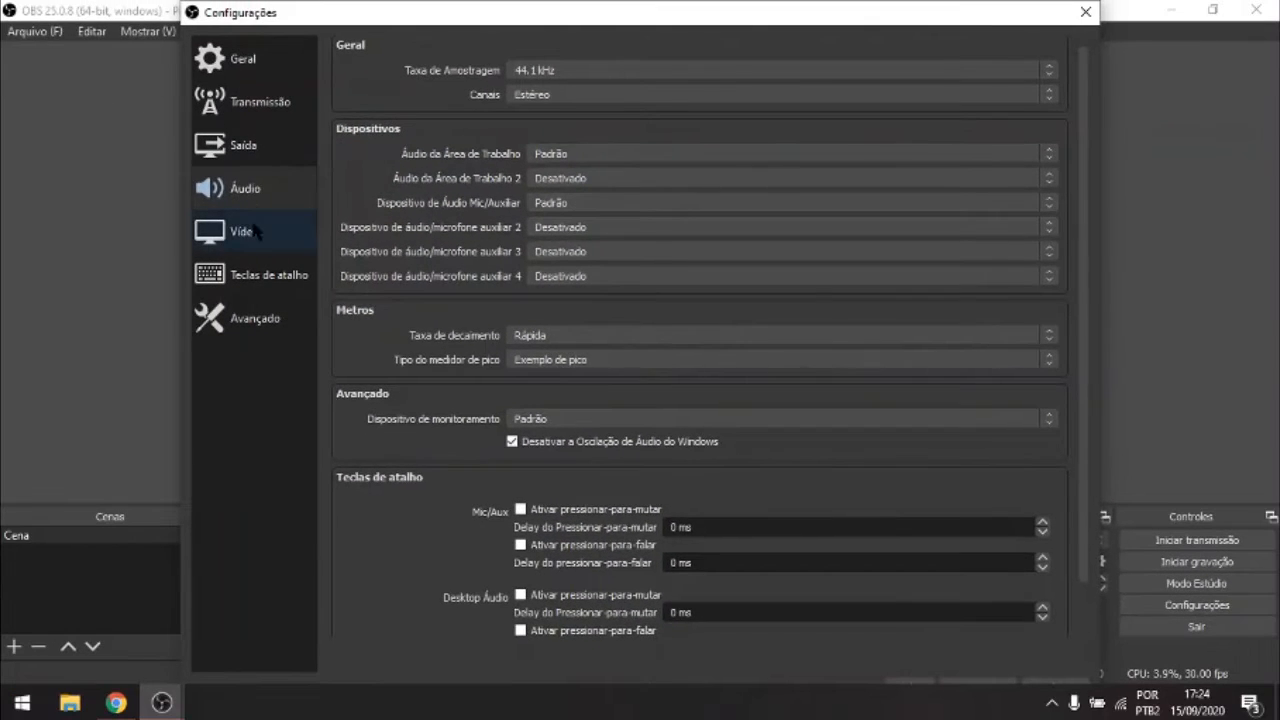
# - Open the video settings and examine the available base resolutions
pyautogui.click(255, 232)
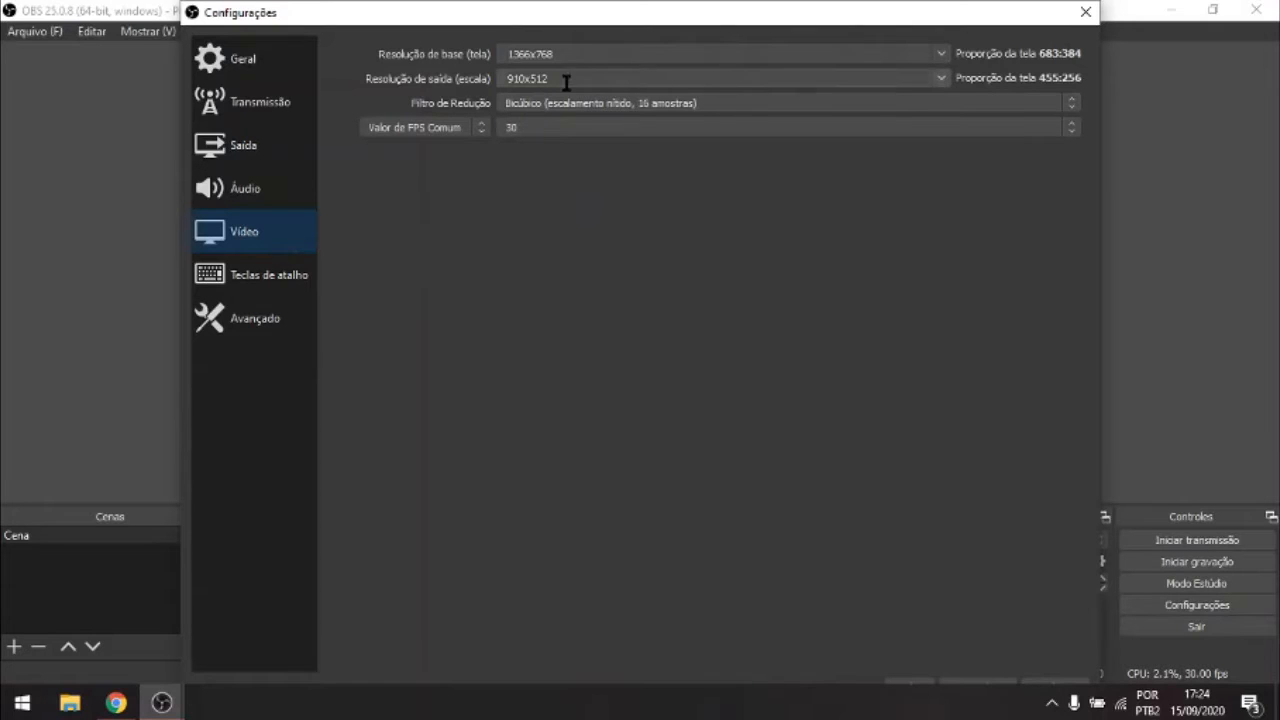
pyautogui.click(940, 56)
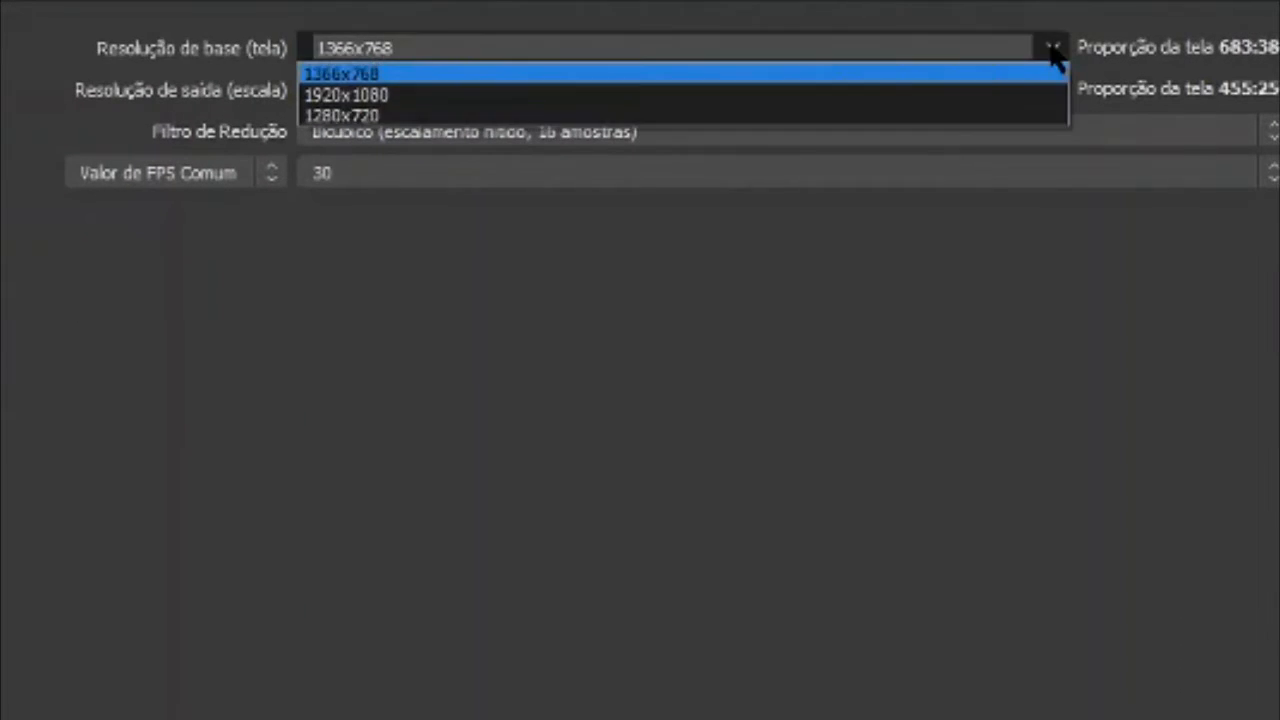
pyautogui.click(1050, 45)
pyautogui.click(1050, 45)
pyautogui.click(1050, 45)
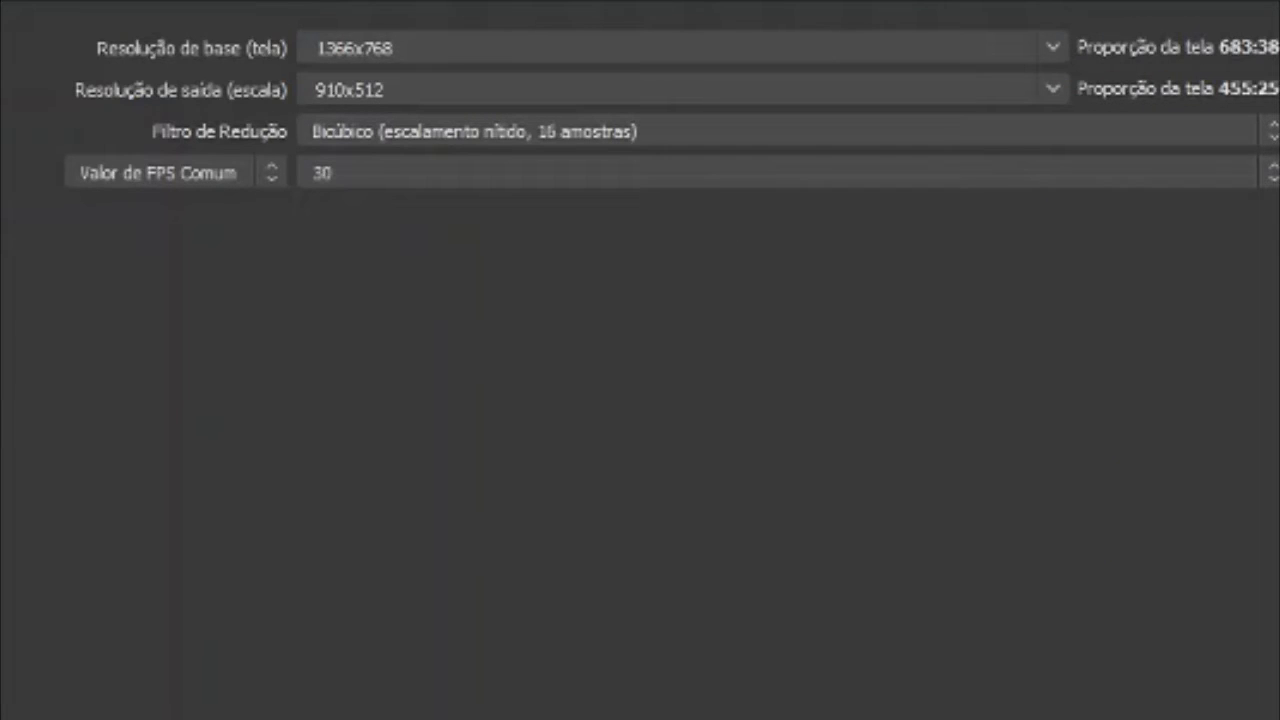
# - Examine the common FPS values offered in the video settings
pyautogui.click(1166, 184)
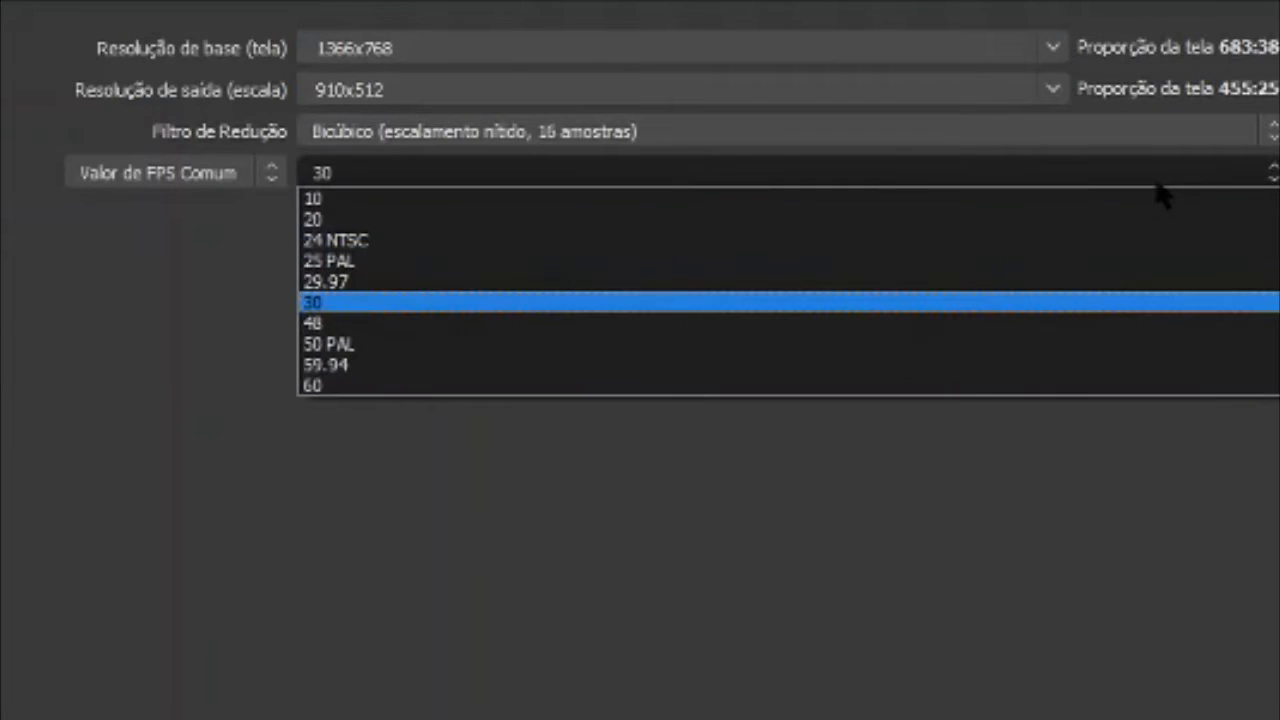
pyautogui.click(1162, 185)
pyautogui.click(500, 180)
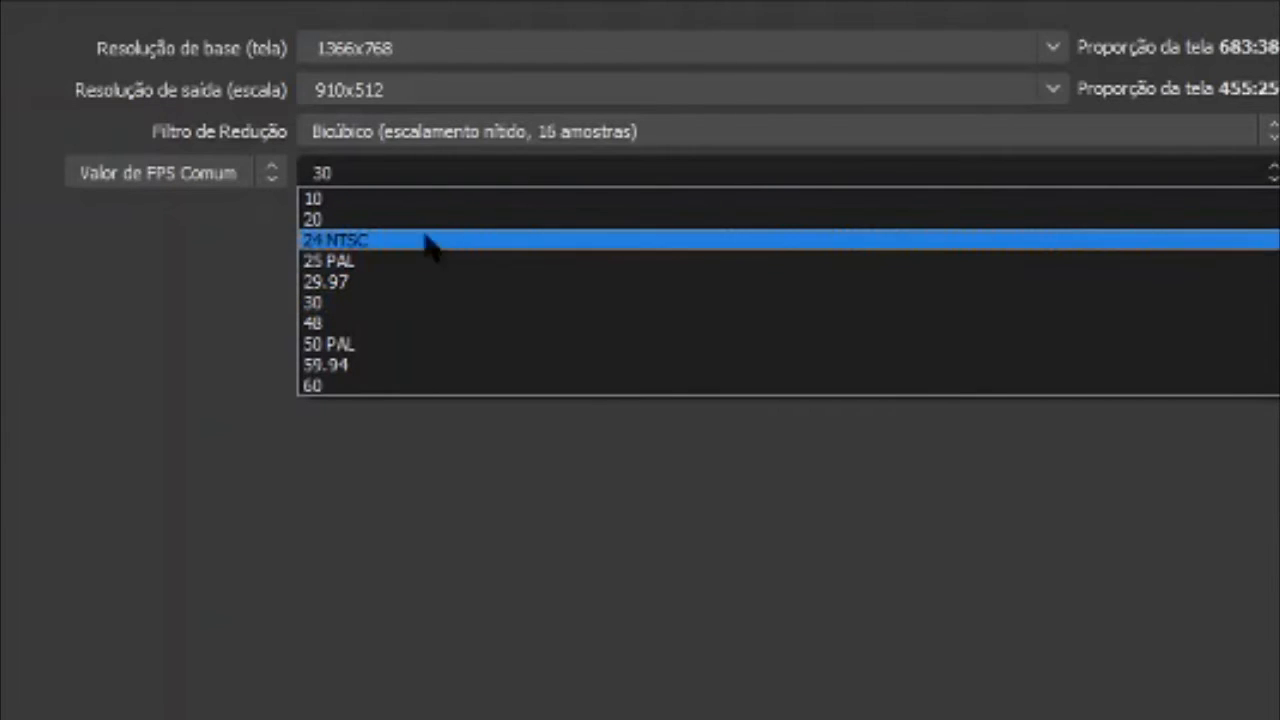
pyautogui.click(237, 234)
pyautogui.click(492, 174)
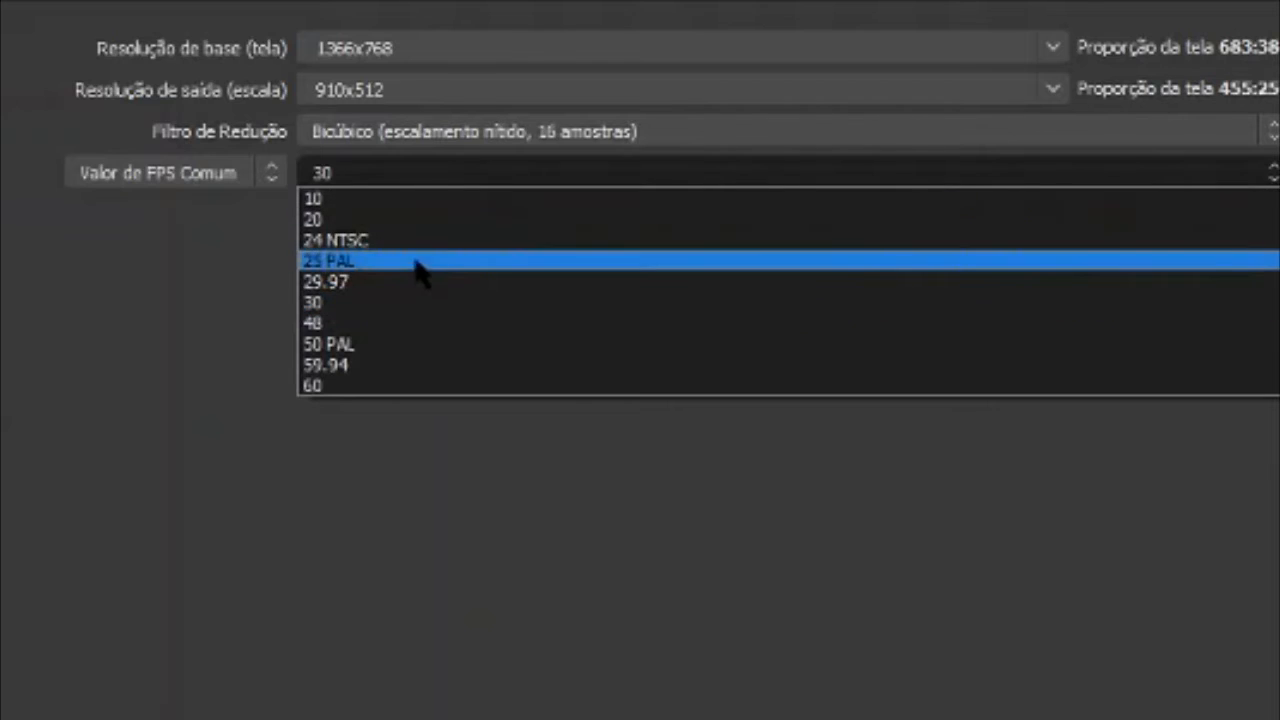
pyautogui.click(222, 340)
pyautogui.click(463, 184)
pyautogui.click(270, 218)
# - Review the hotkey and advanced settings, and close the settings without saving the changes
pyautogui.click(248, 281)
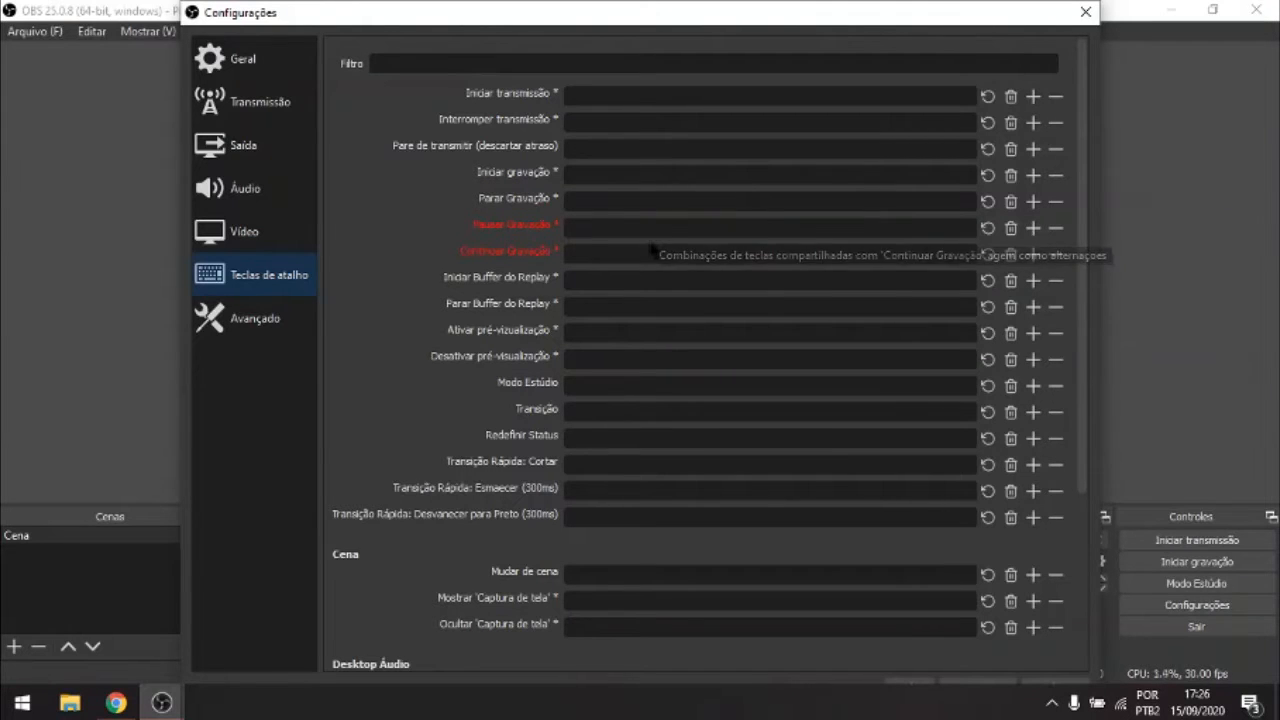
pyautogui.scroll(-2, 407, 566)
pyautogui.scroll(-2, 407, 575)
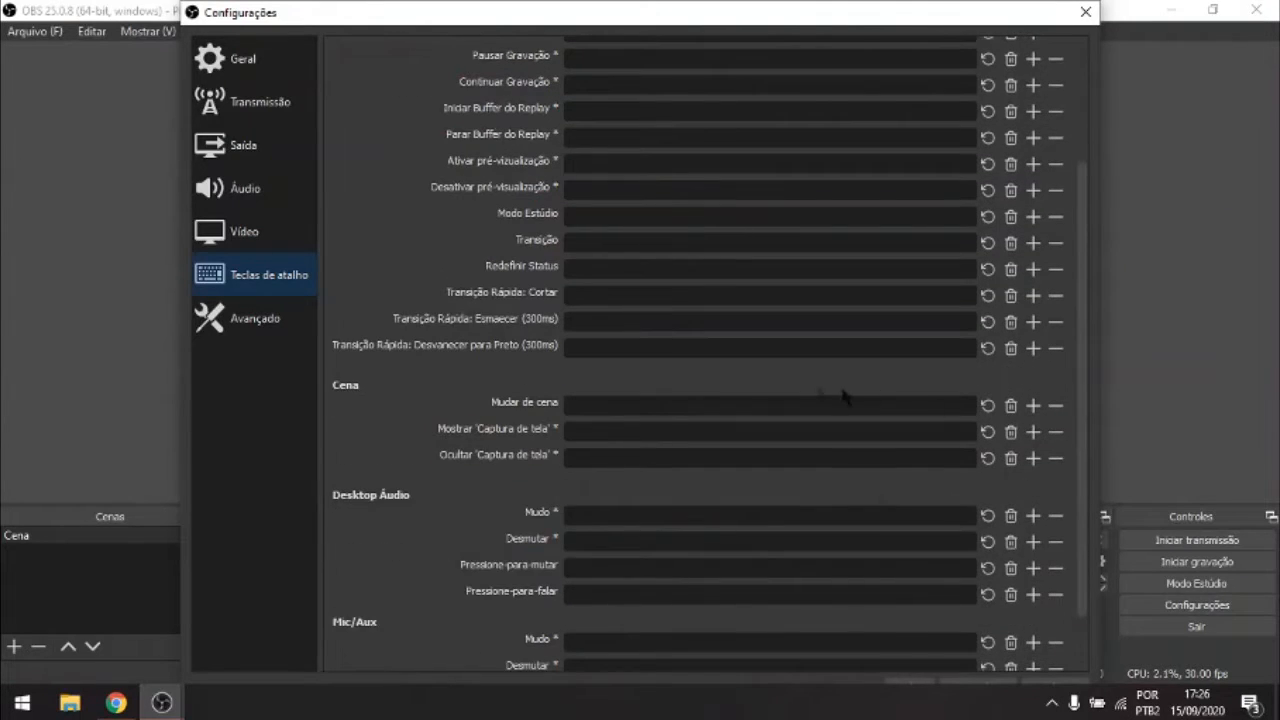
pyautogui.scroll(-1, 705, 422)
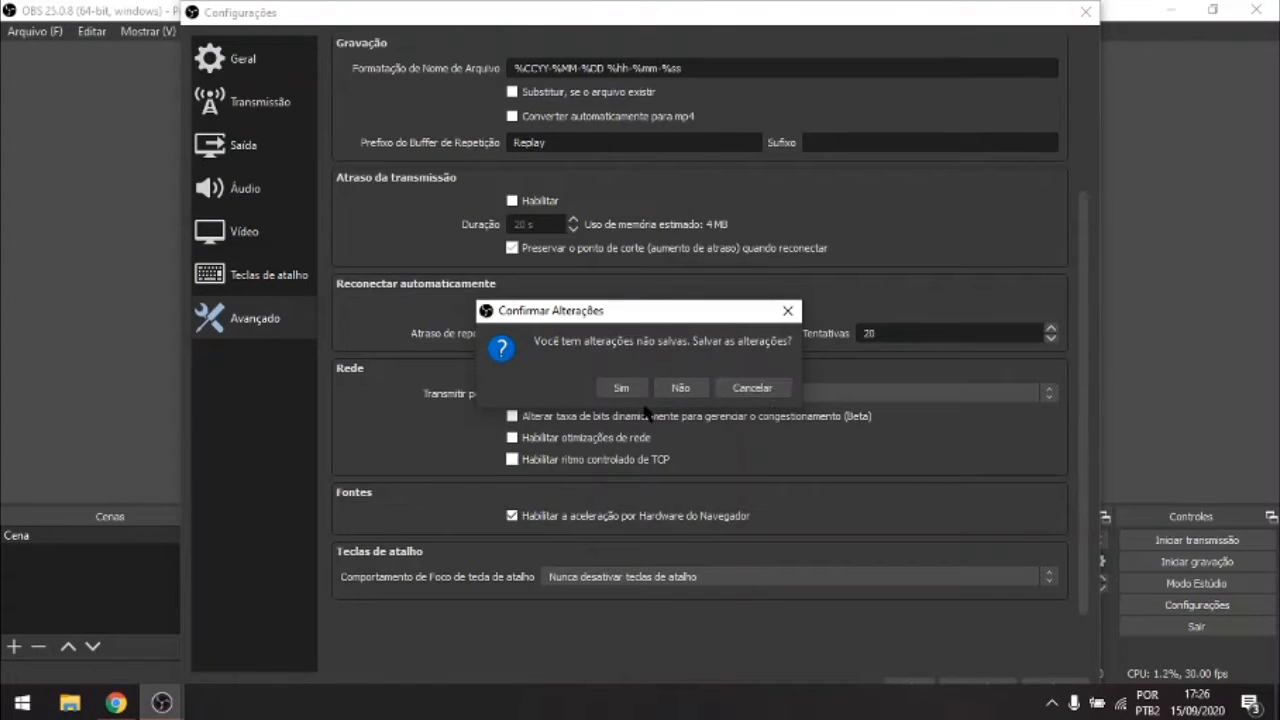
pyautogui.click(680, 390)
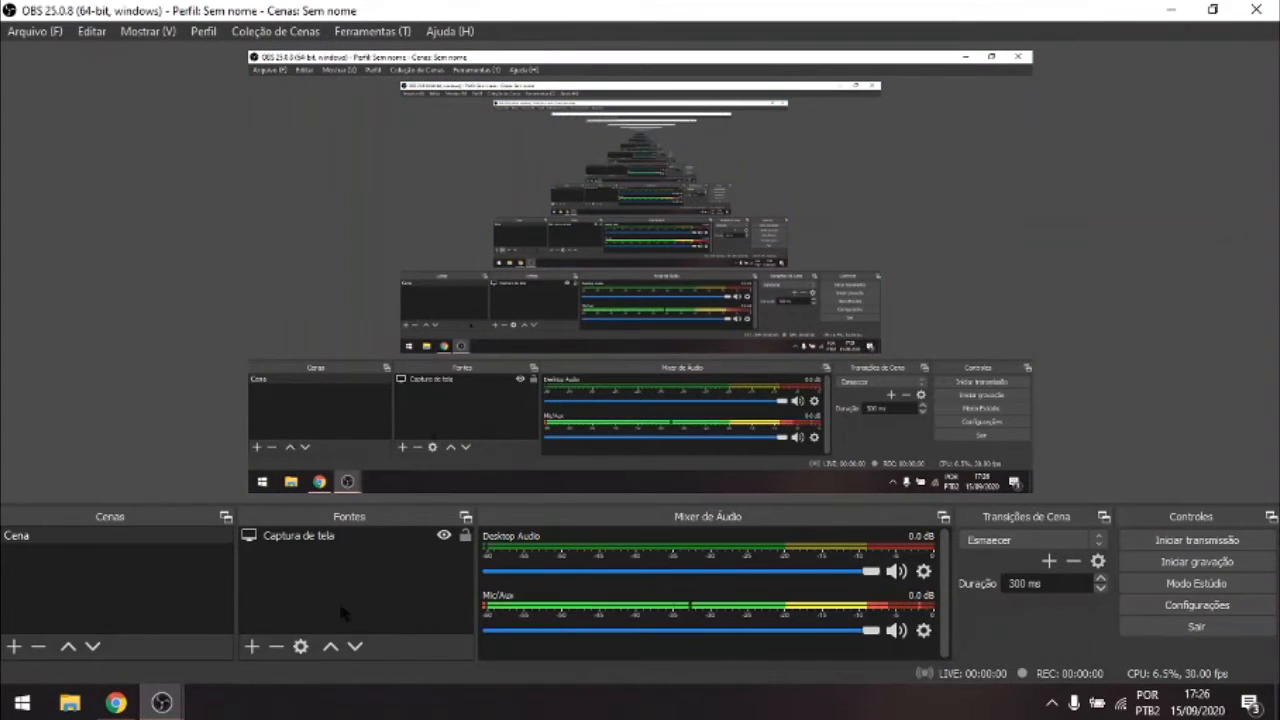
# - Remove the "Captura de tela" source from the scene and confirm the removal
pyautogui.click(257, 538)
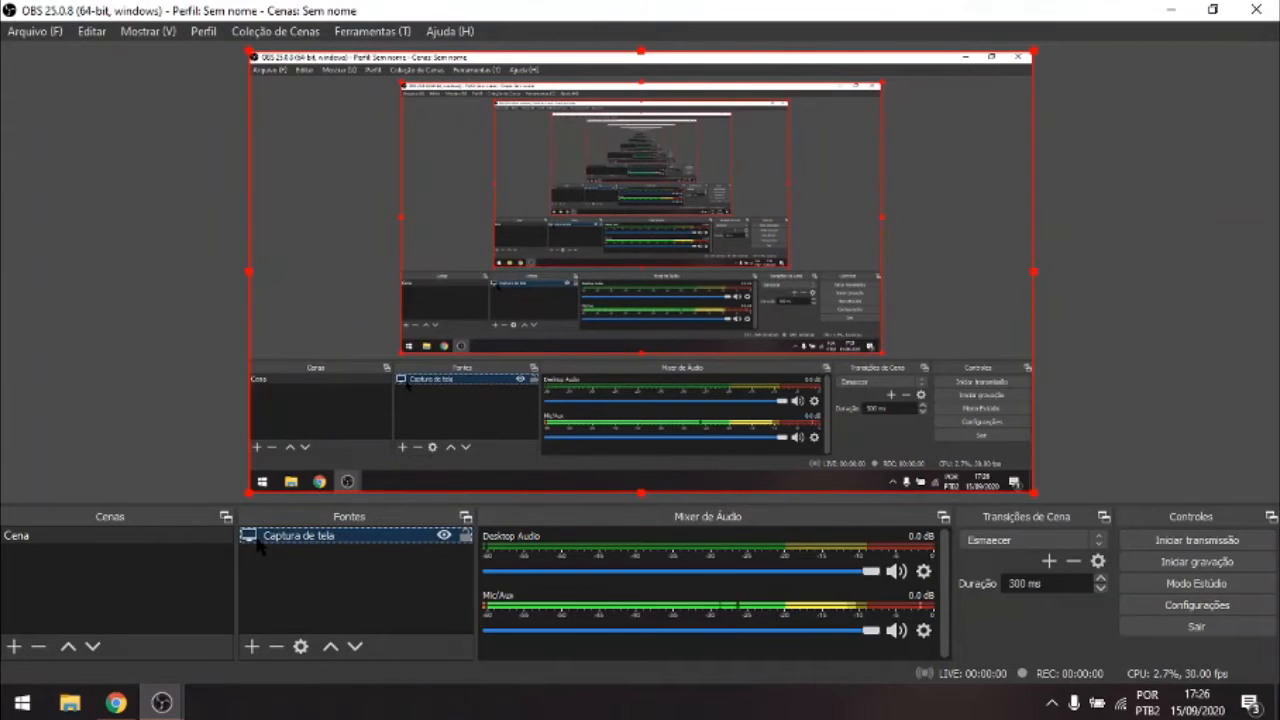
pyautogui.rightClick(257, 538)
pyautogui.click(300, 298)
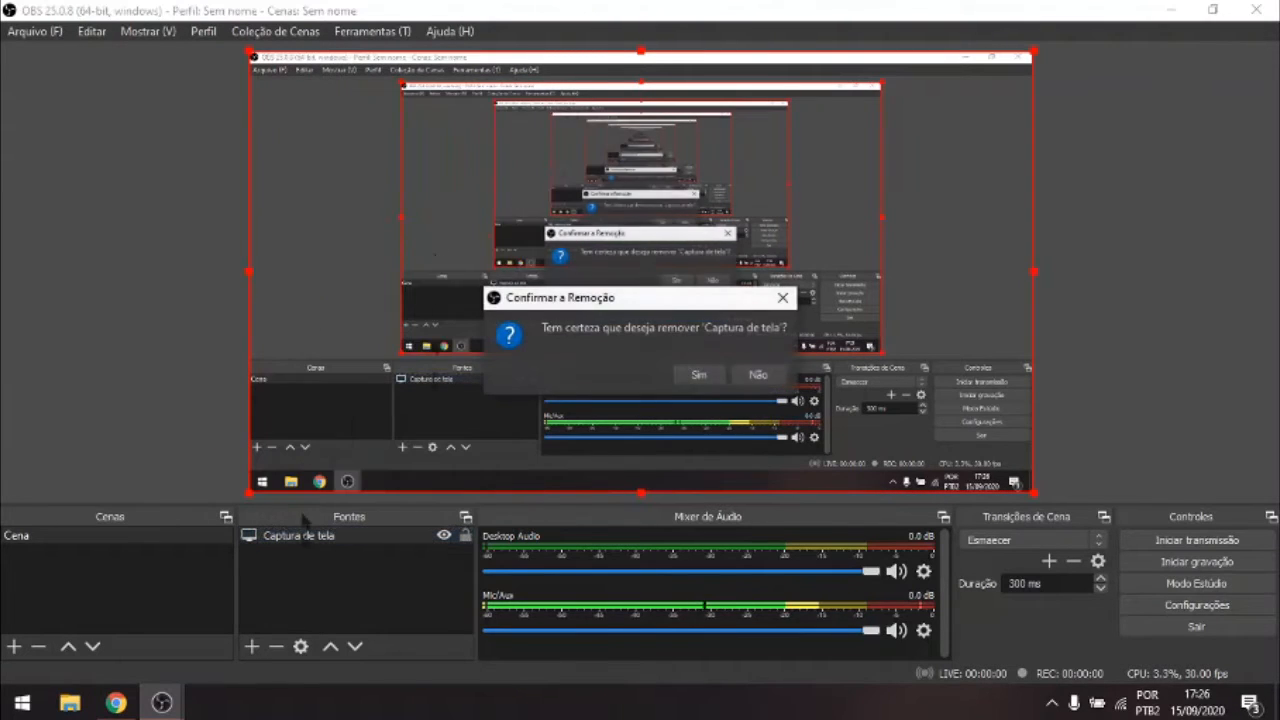
pyautogui.click(698, 374)
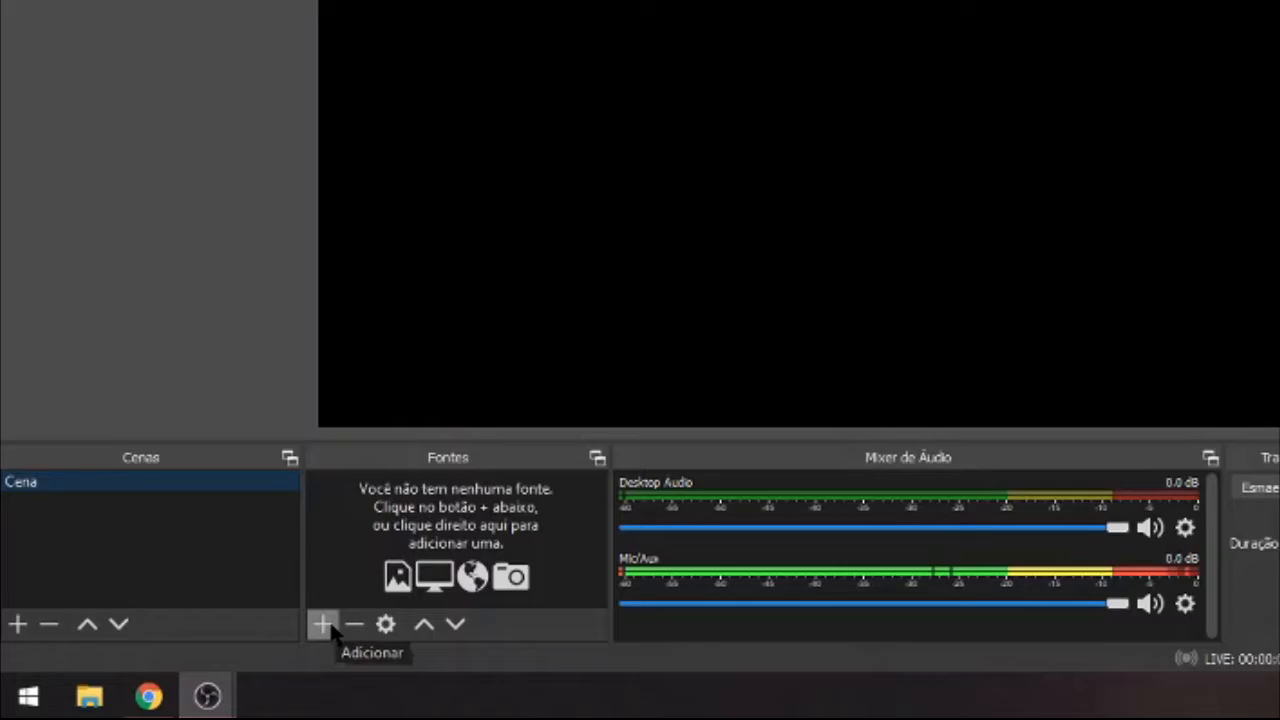
# - Add a new "Captura de tela" source capturing Monitor 1 at 1366x768 with cursor capture enabled
pyautogui.click(324, 624)
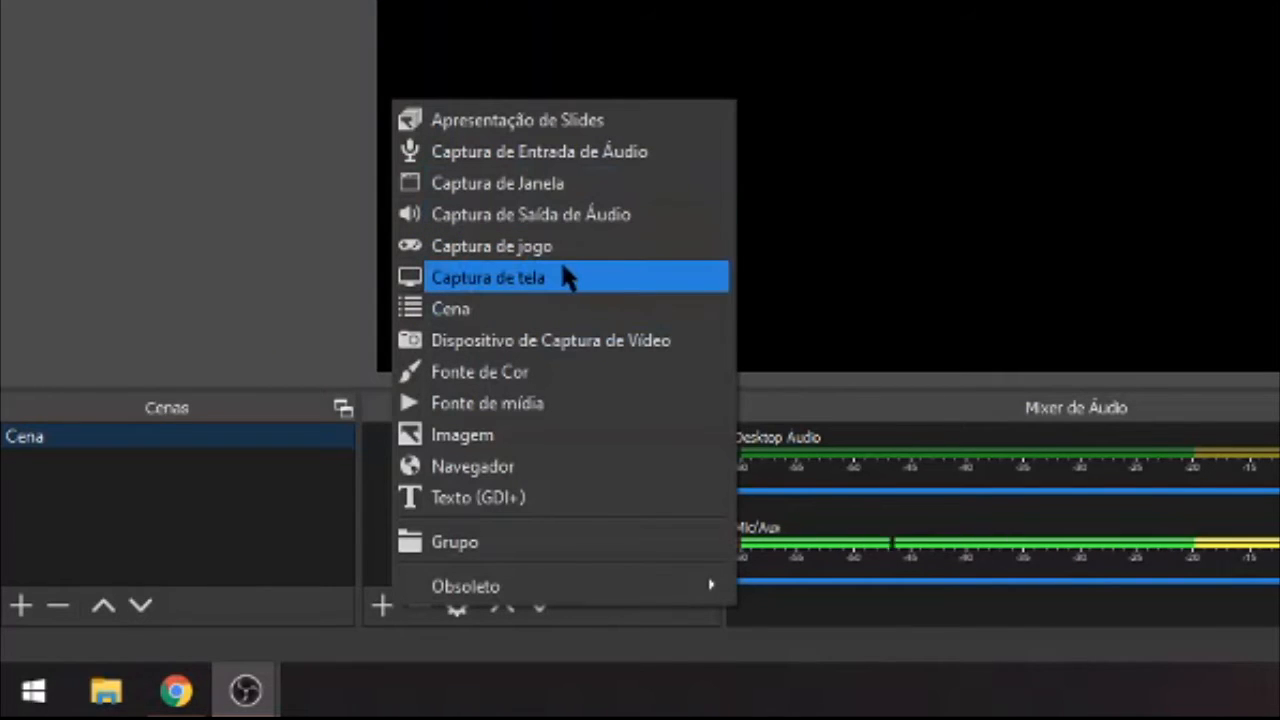
pyautogui.click(660, 287)
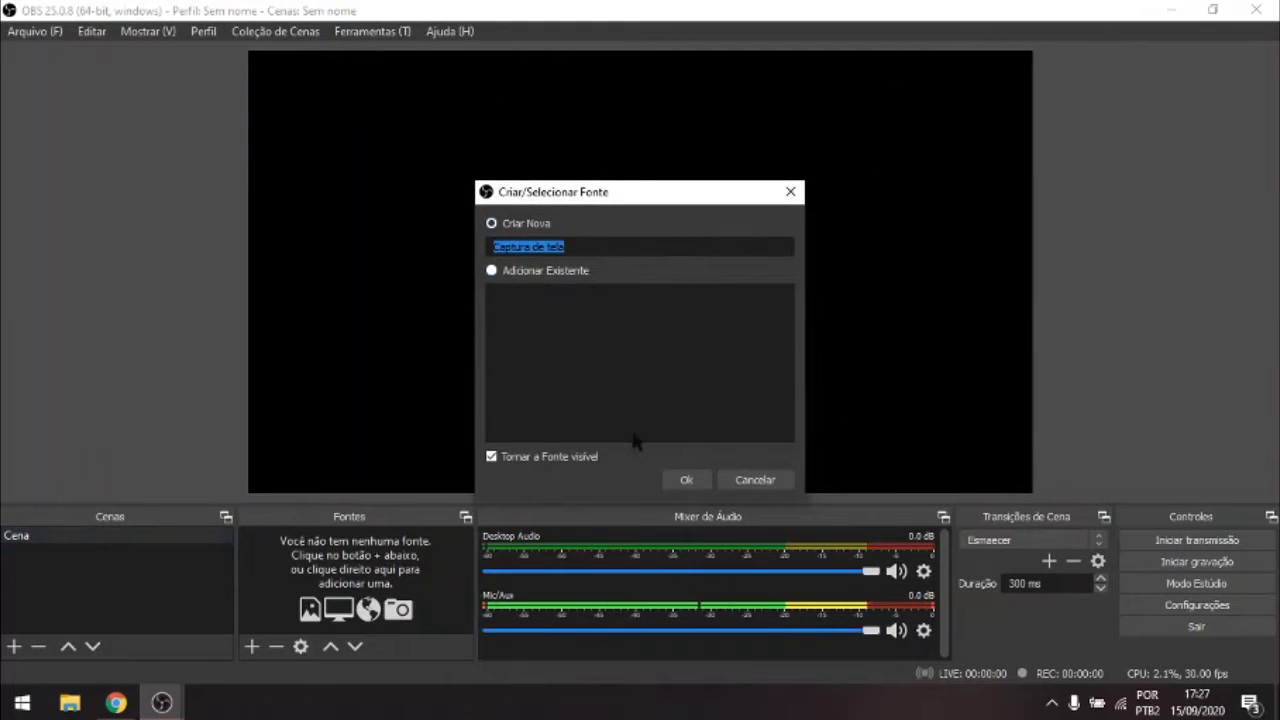
pyautogui.click(686, 480)
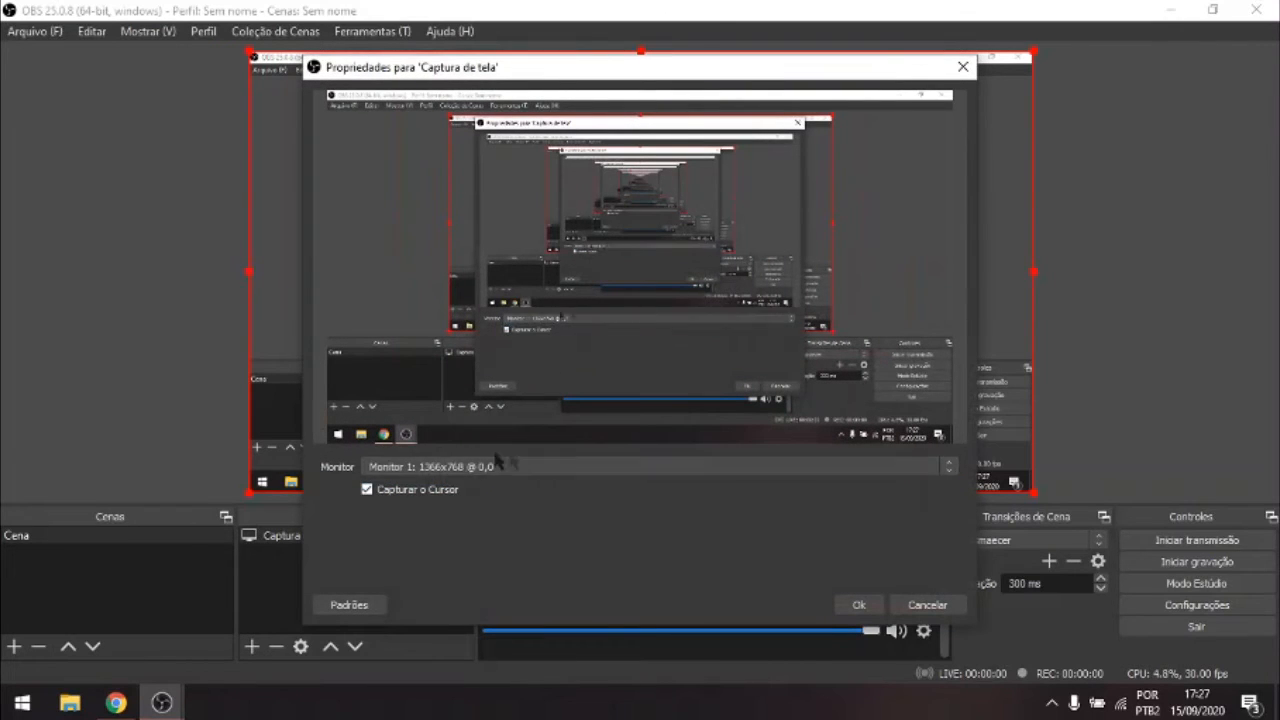
pyautogui.click(561, 469)
pyautogui.click(515, 481)
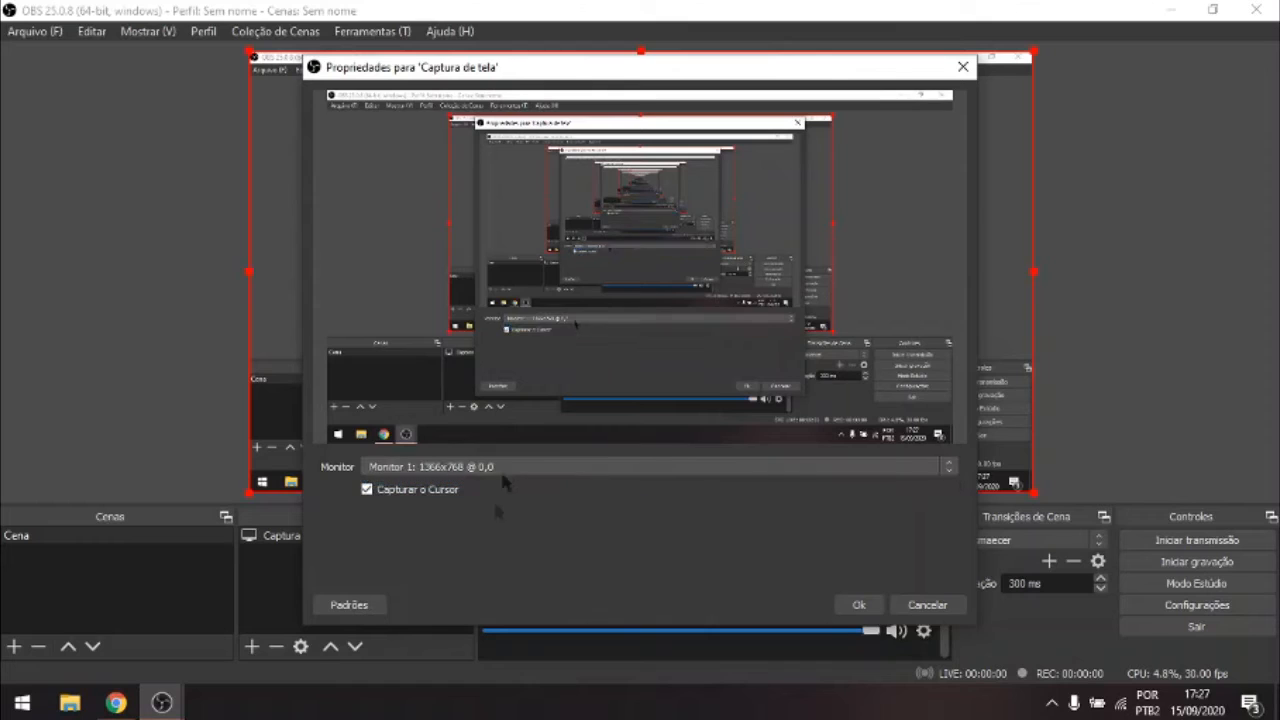
pyautogui.click(444, 494)
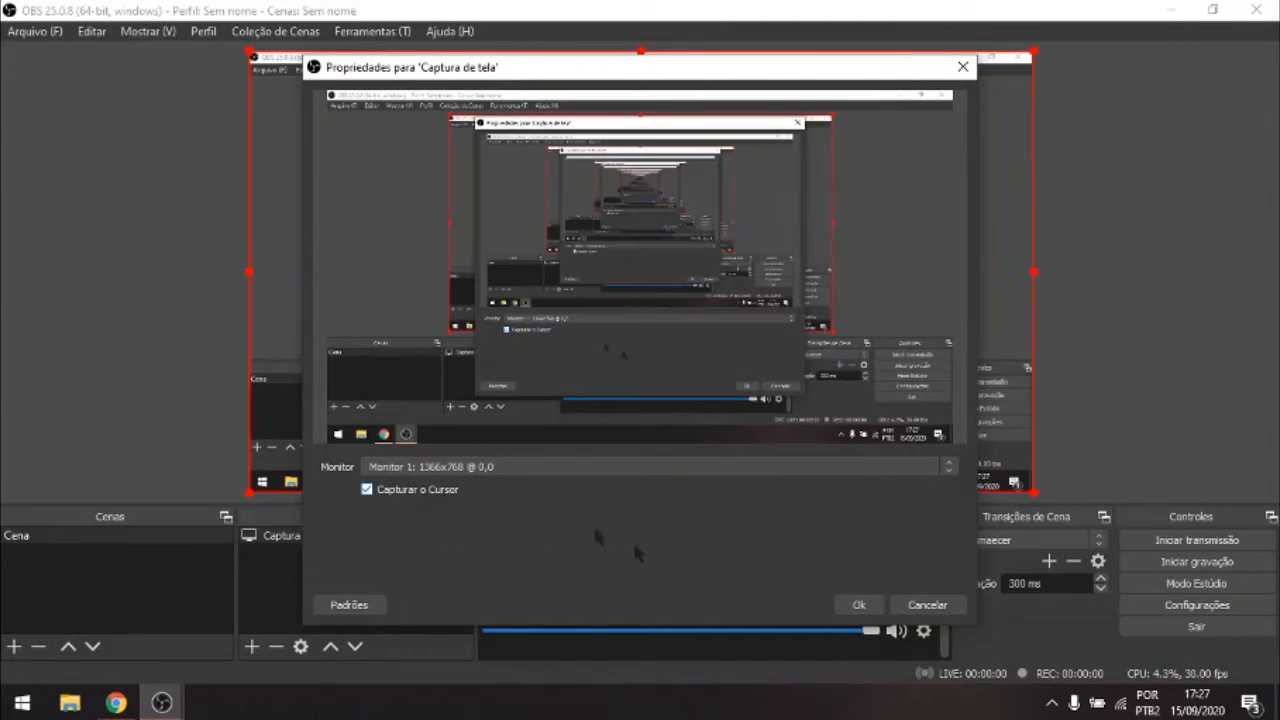
pyautogui.click(858, 605)
# - Create a new "Dispositivo de Captura de Vídeo" source in the scene, set to be visible
pyautogui.click(321, 536)
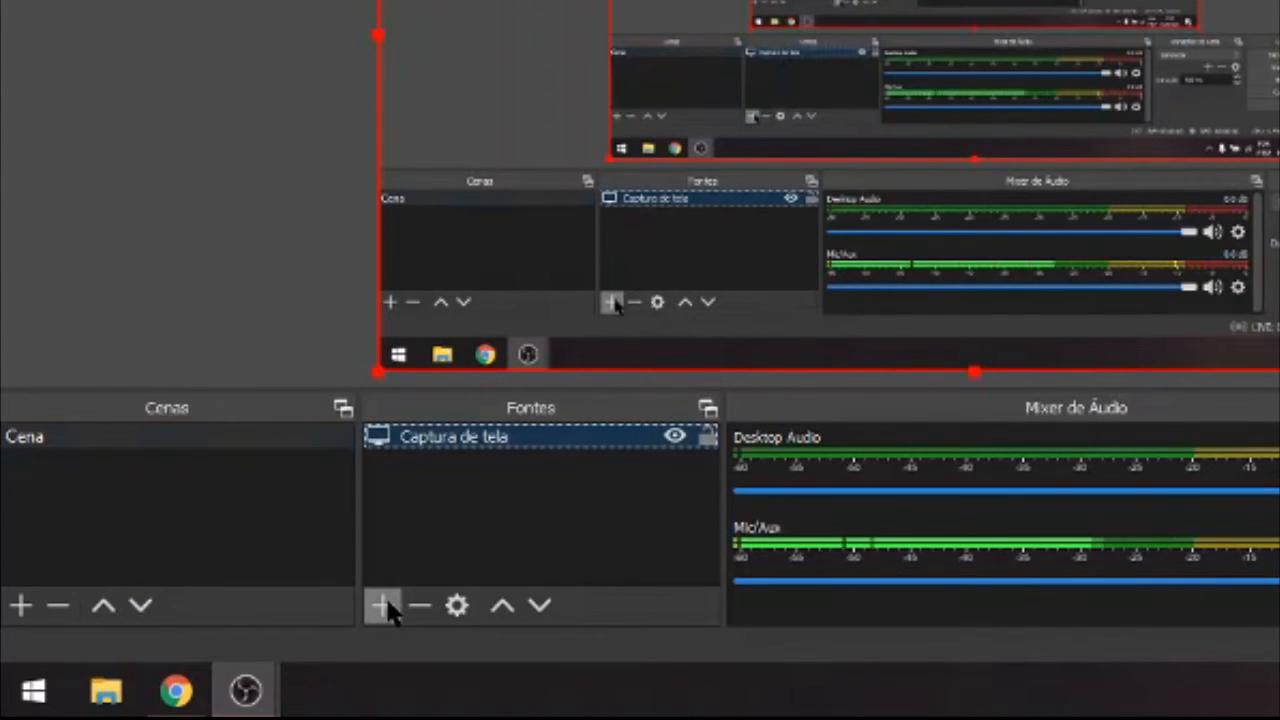
pyautogui.click(387, 604)
pyautogui.click(387, 604)
pyautogui.click(300, 521)
pyautogui.rightClick(428, 476)
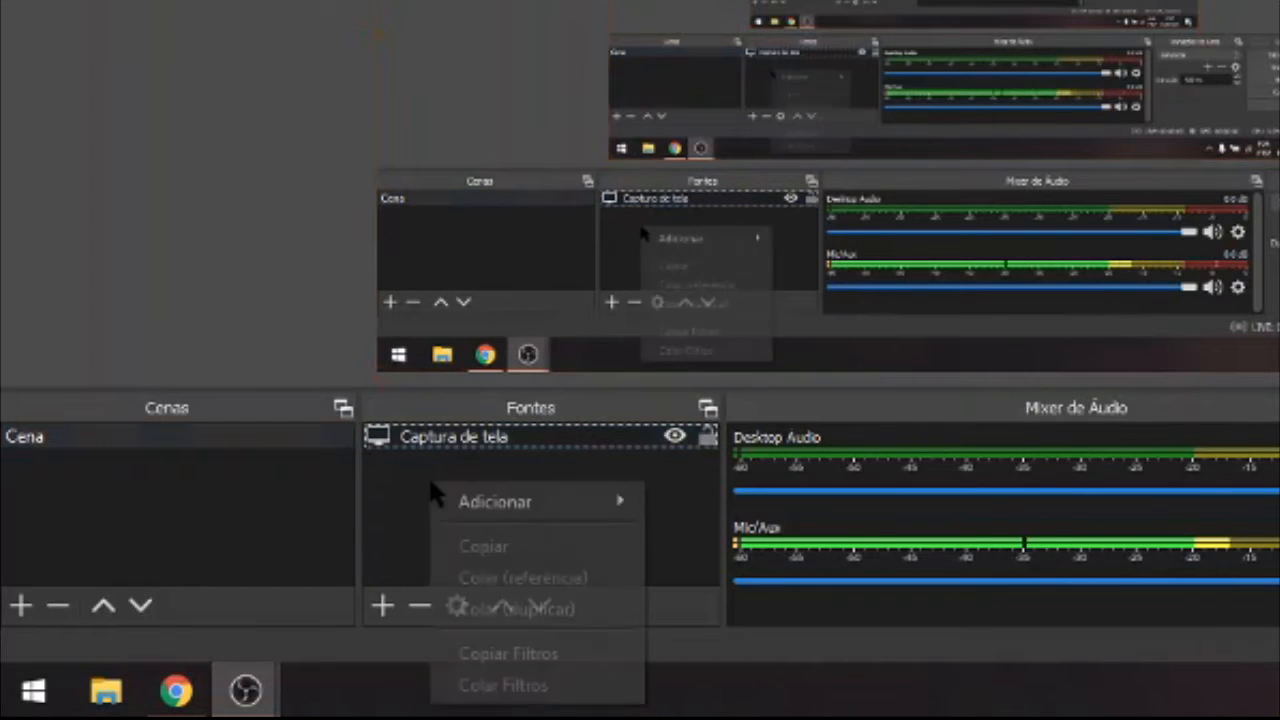
pyautogui.moveTo(489, 518)
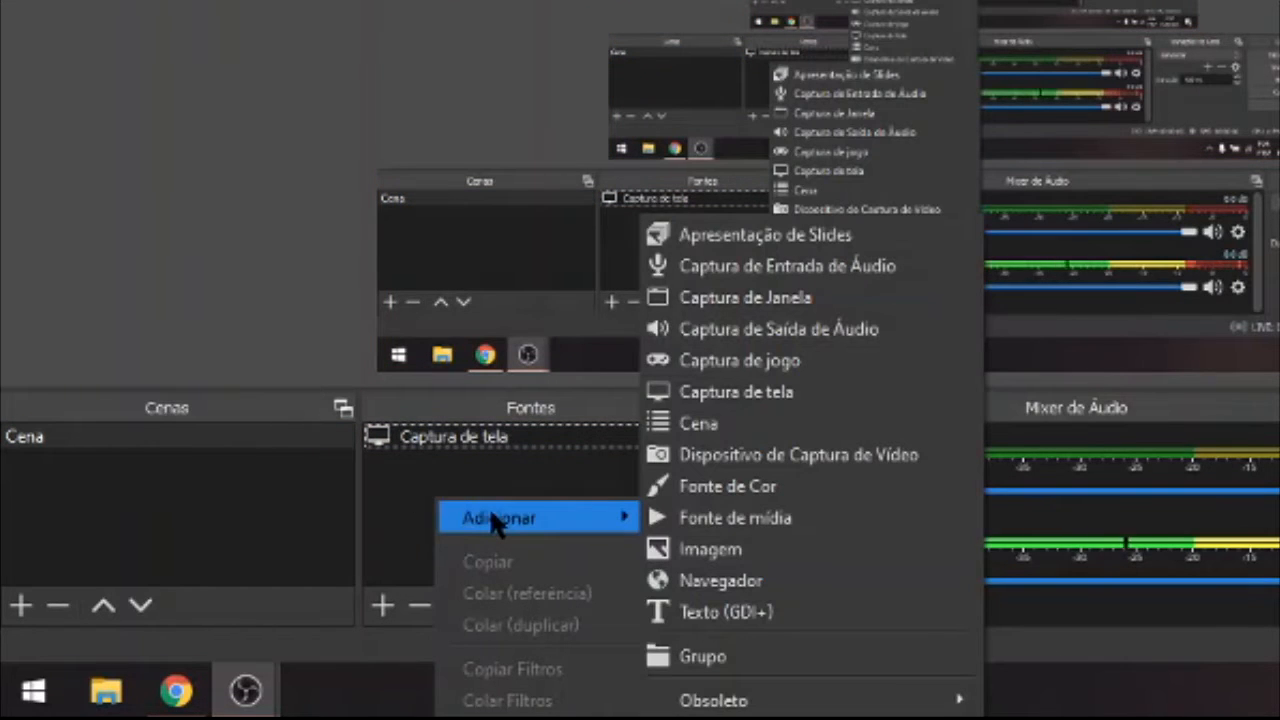
pyautogui.click(790, 455)
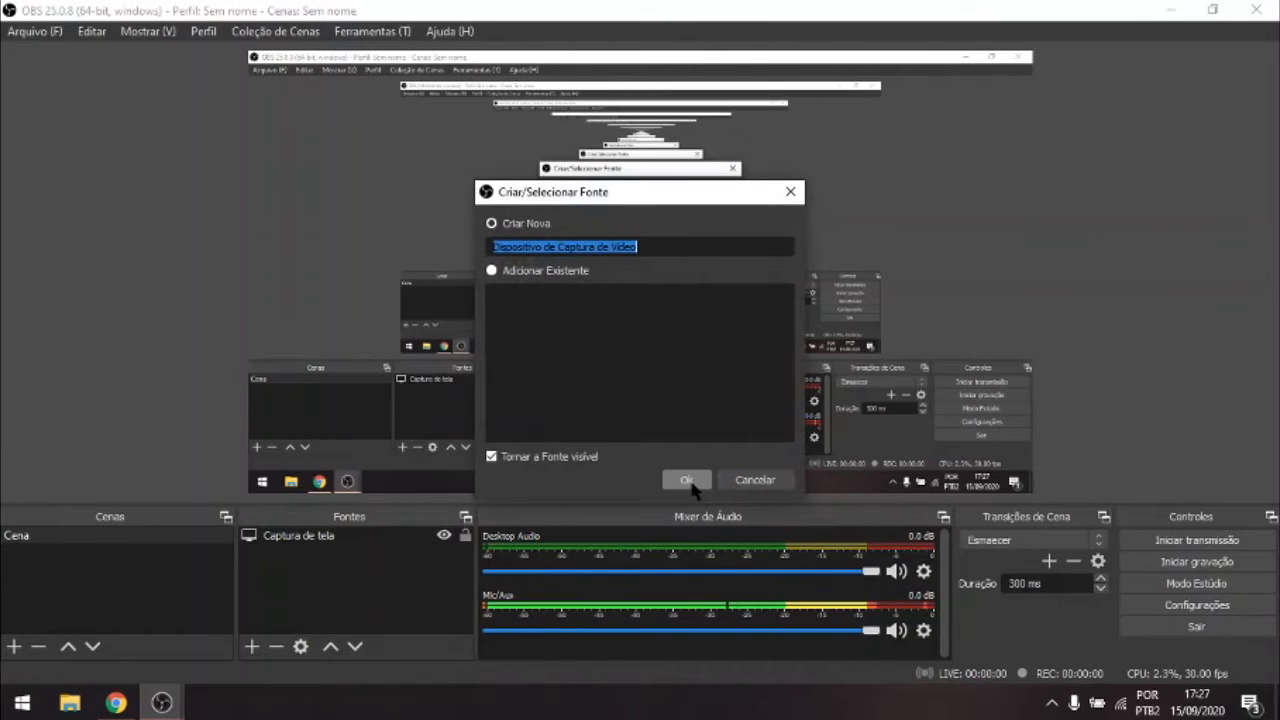
pyautogui.click(686, 480)
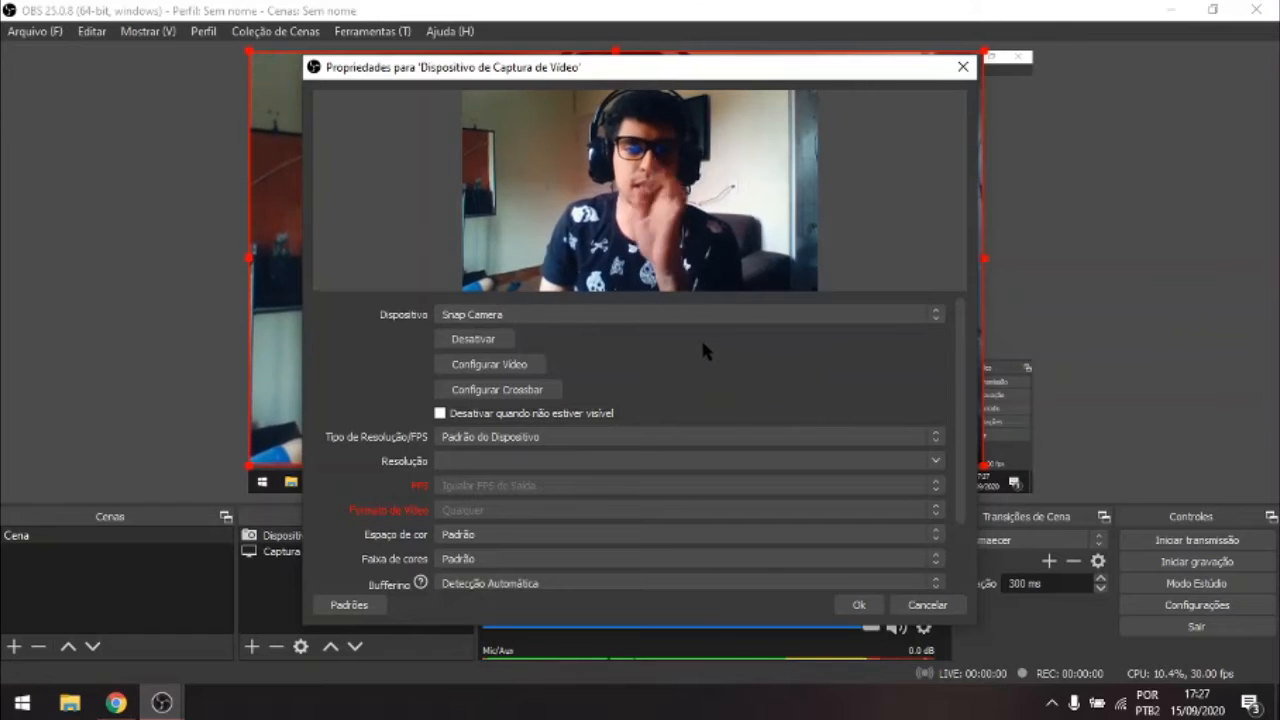
# - Keep Snap Camera as the video device and shrink the webcam image into the canvas's lower-right corner
pyautogui.click(555, 316)
pyautogui.click(554, 316)
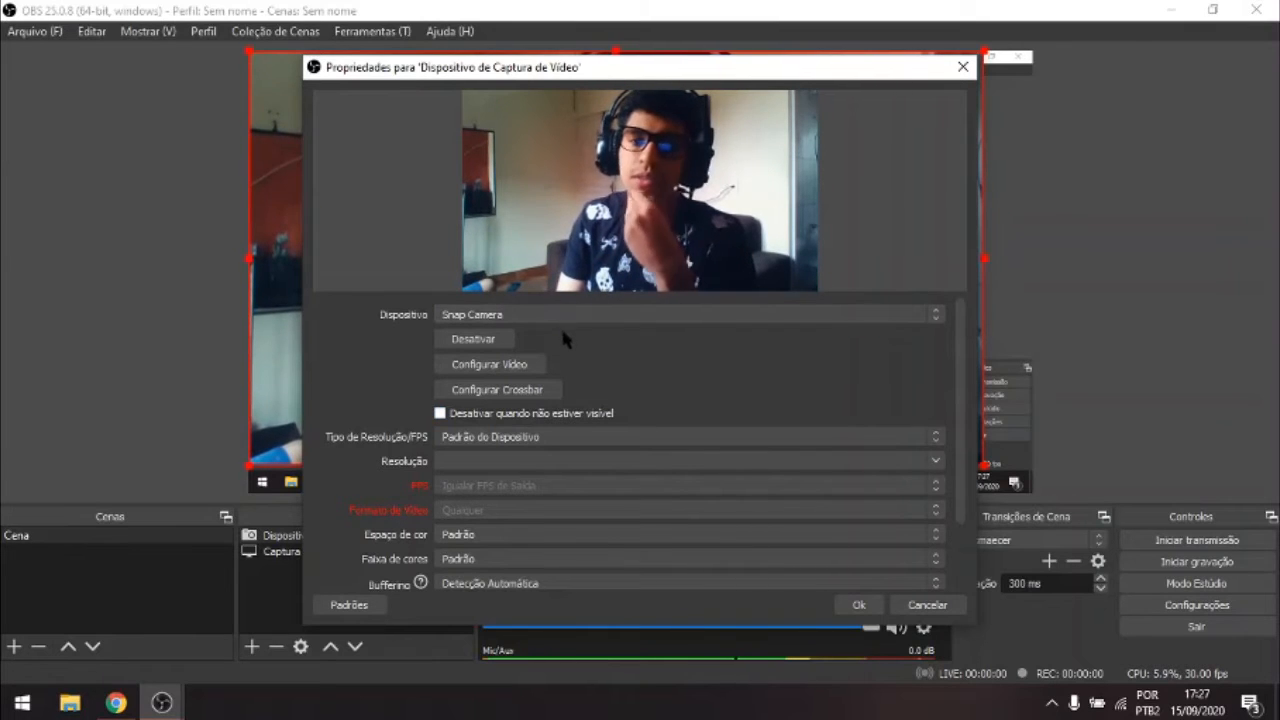
pyautogui.scroll(-2, 666, 486)
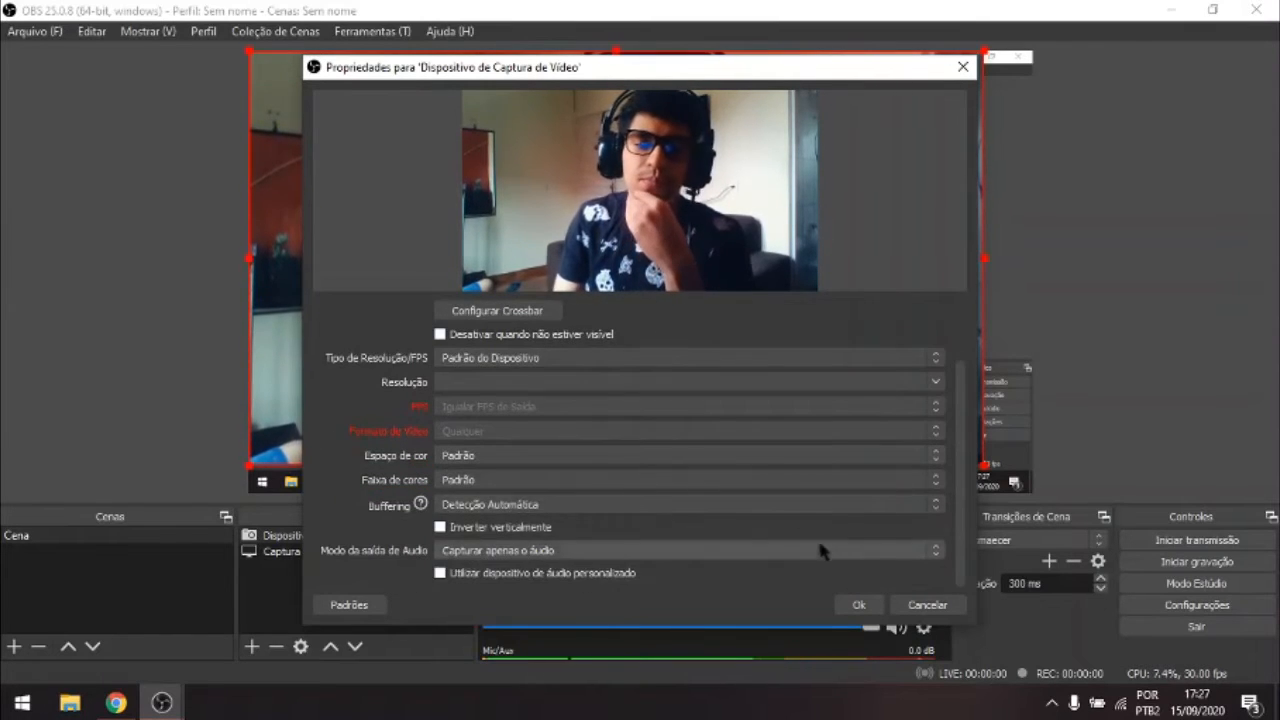
pyautogui.click(858, 605)
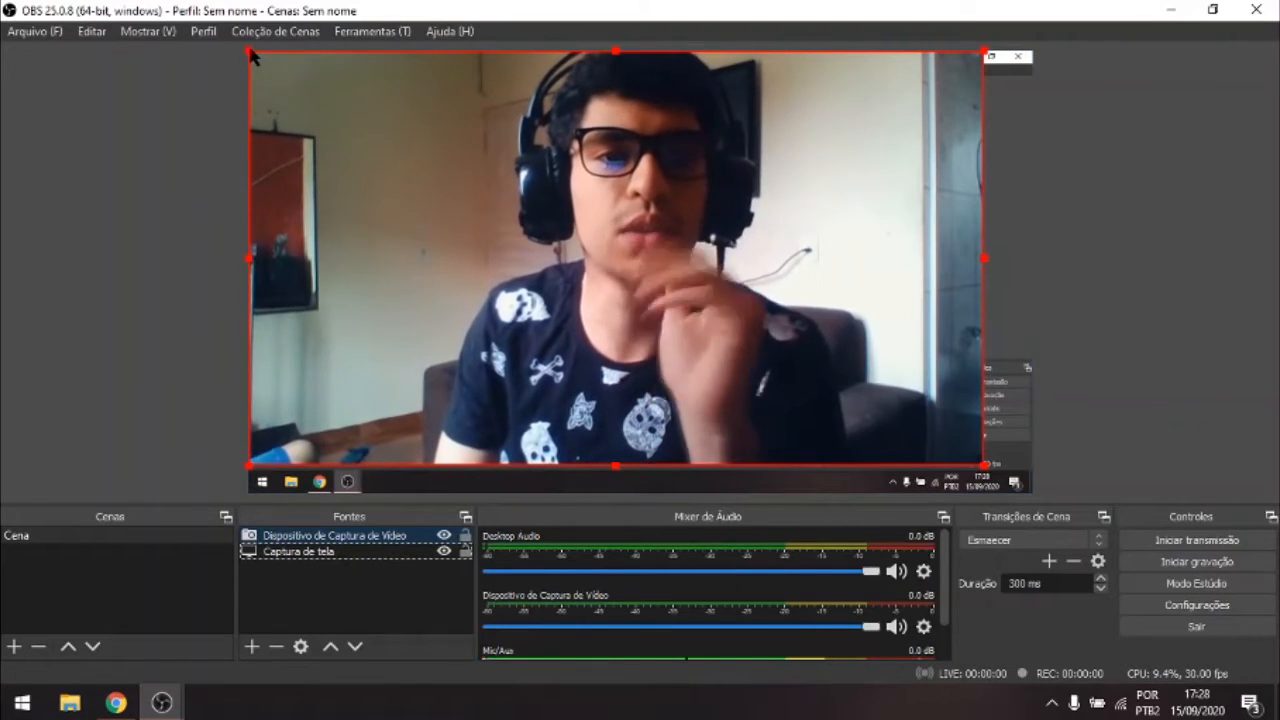
pyautogui.moveTo(255, 57); pyautogui.dragTo(862, 372)
pyautogui.moveTo(900, 420); pyautogui.dragTo(892, 390)
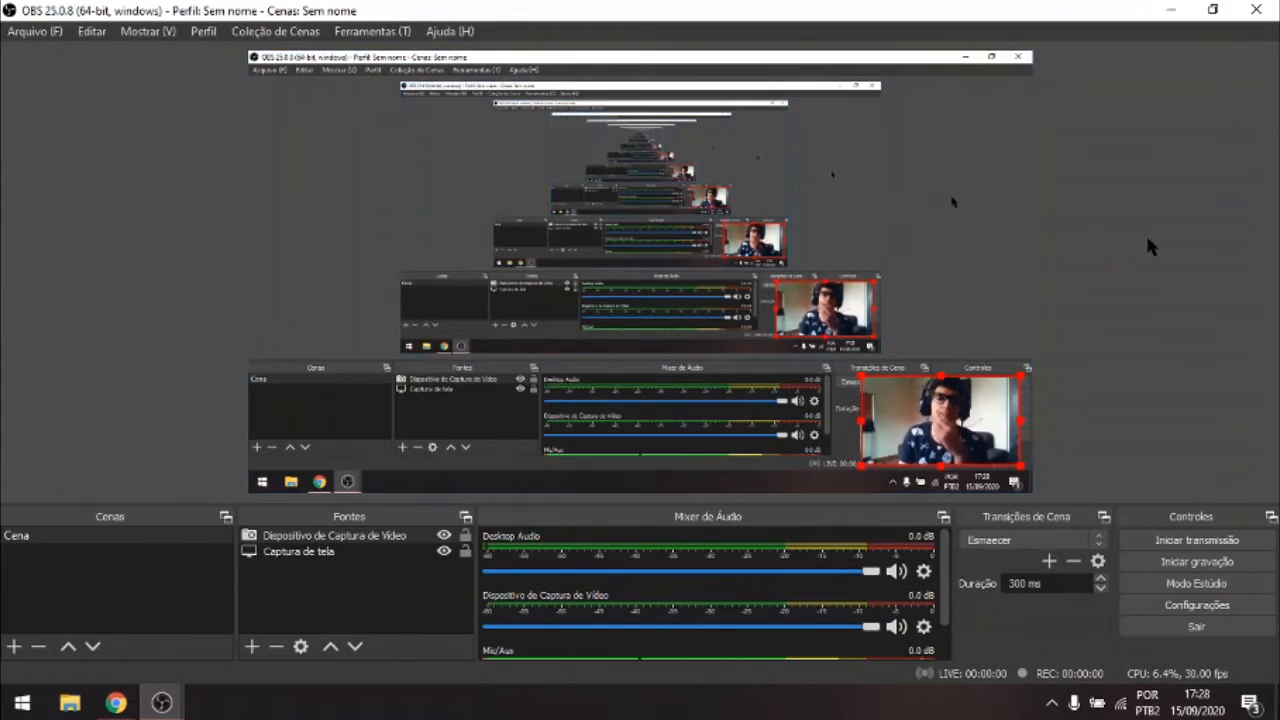
# - Try placing the "Captura de tela" source above the webcam source and move it back below
pyautogui.click(299, 554)
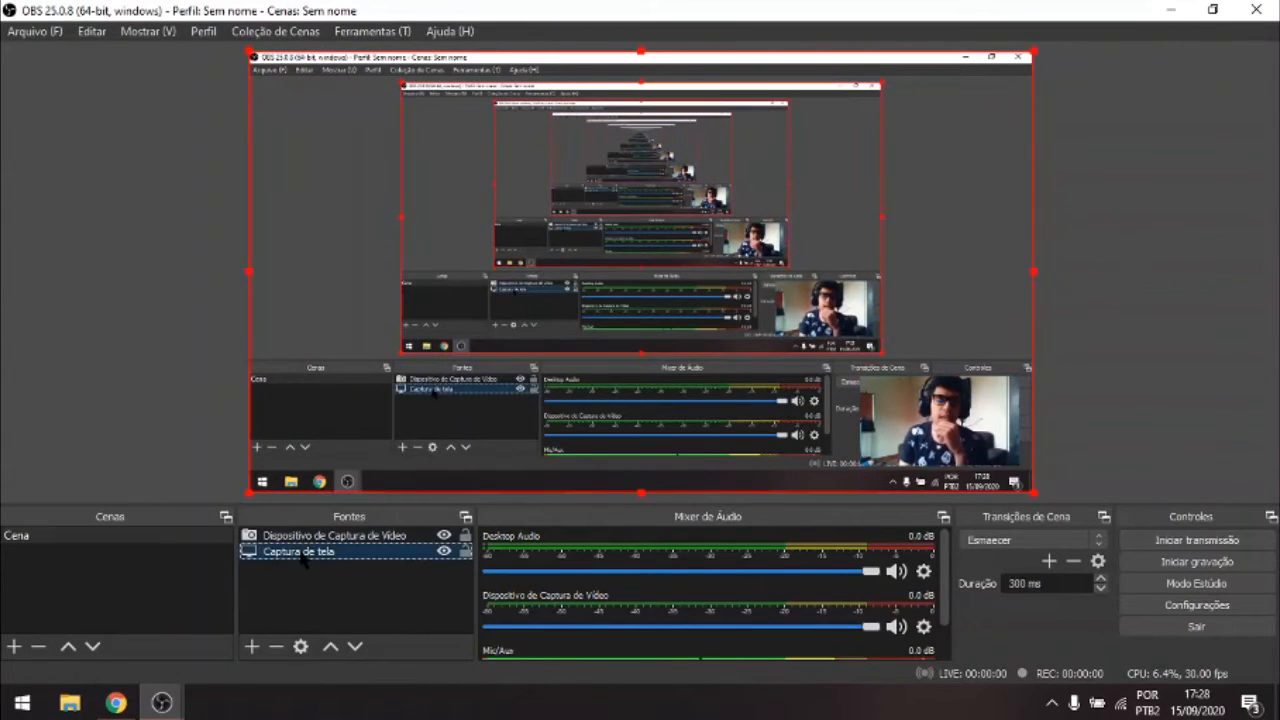
pyautogui.keyDown('ctrl'); pyautogui.click(338, 540); pyautogui.keyUp('ctrl')
pyautogui.click(338, 540)
pyautogui.click(341, 553)
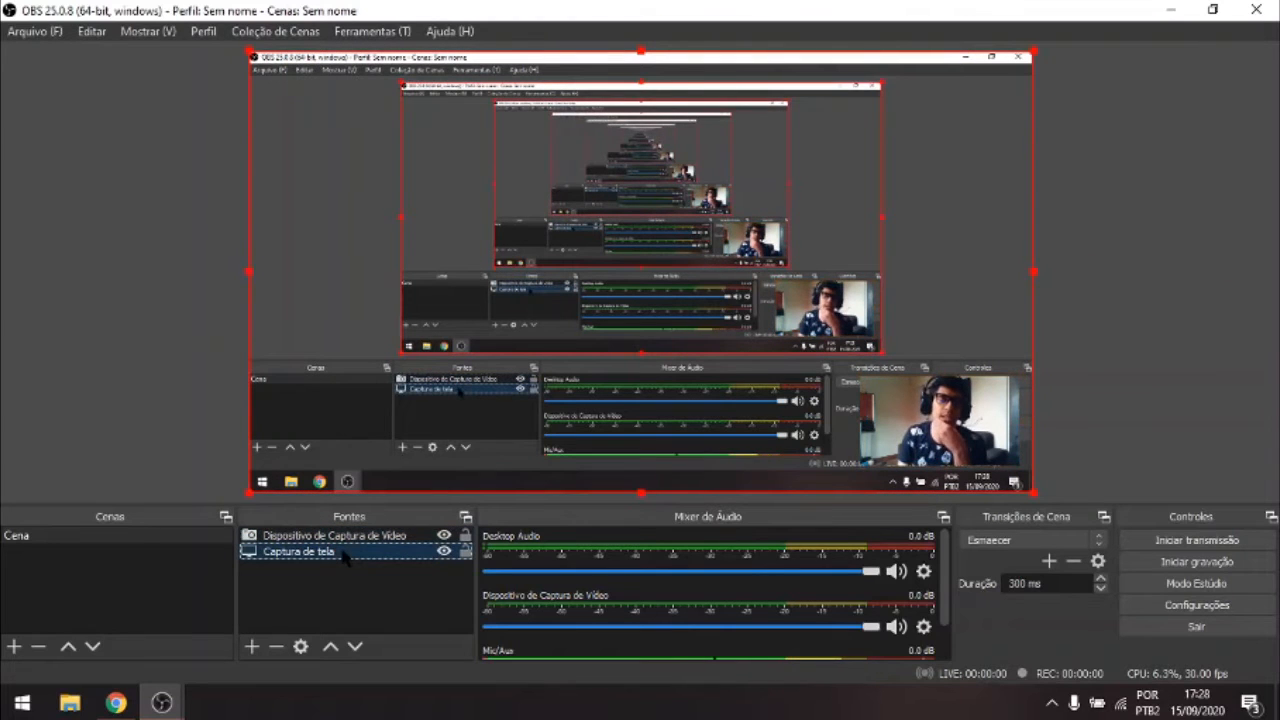
pyautogui.click(331, 648)
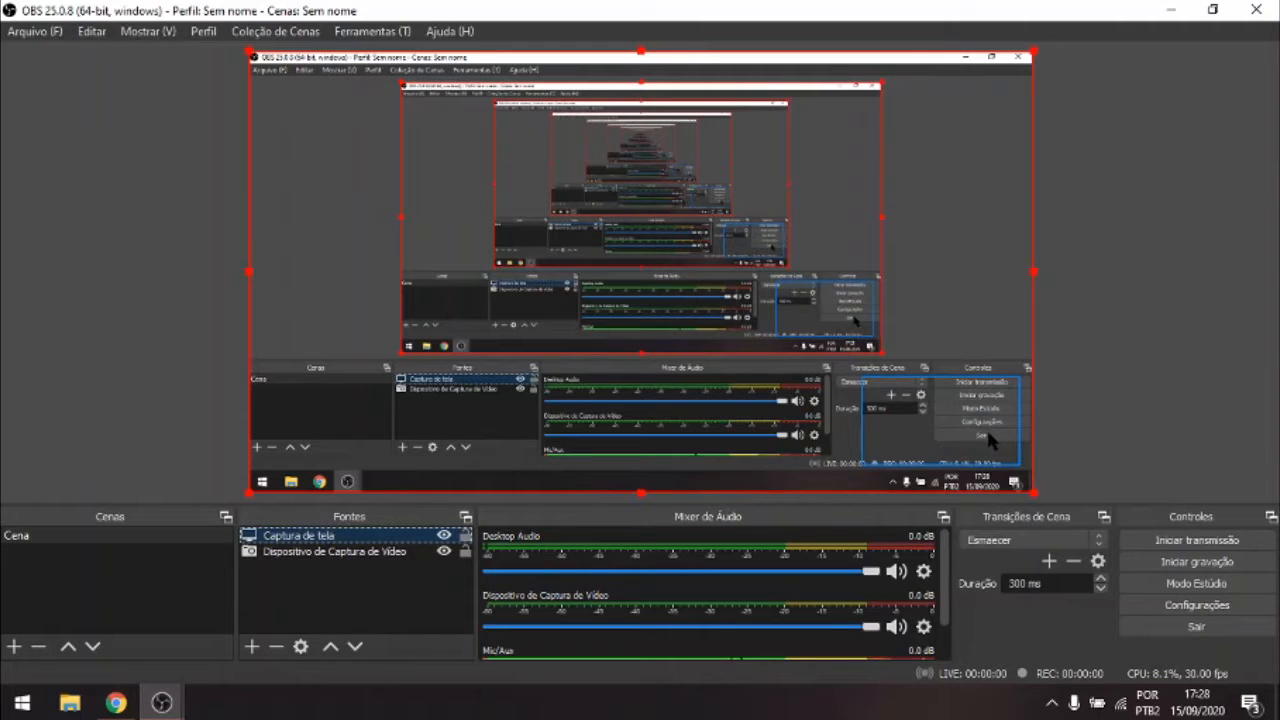
pyautogui.click(353, 648)
pyautogui.click(335, 588)
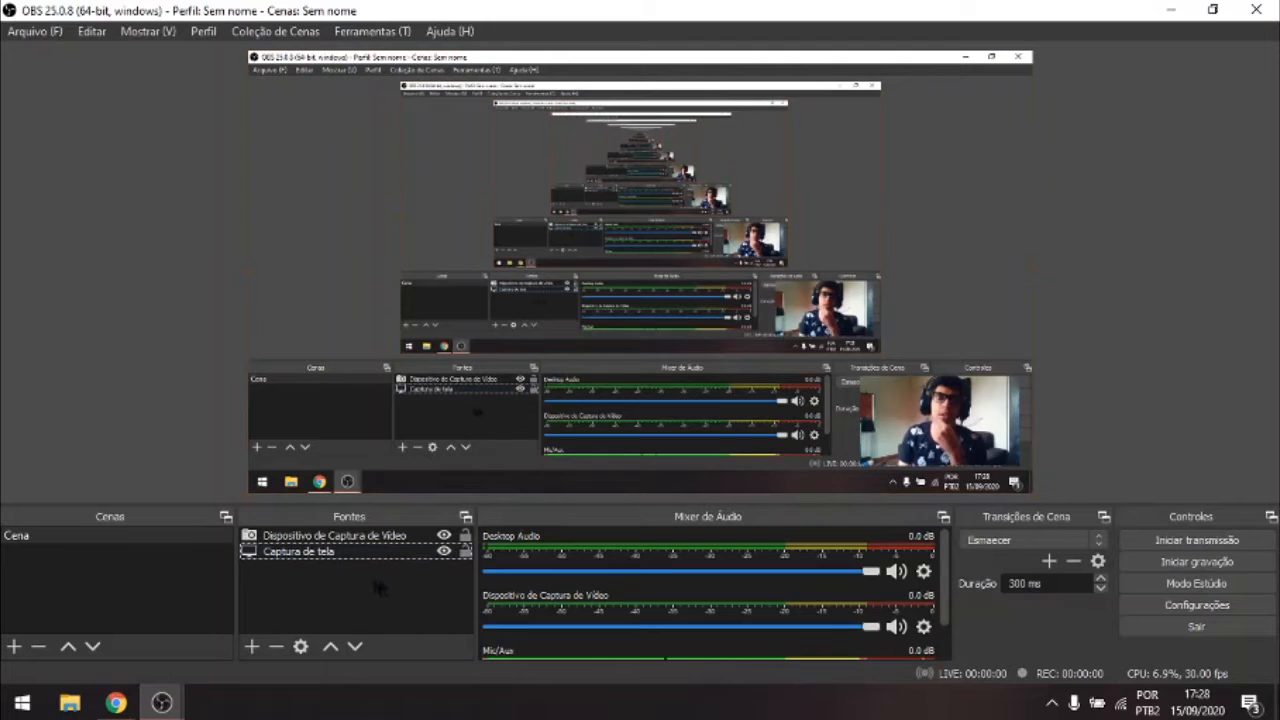
# - Add a scene named "Cena 2" and create a new "Captura de Janela" source in it
pyautogui.click(14, 648)
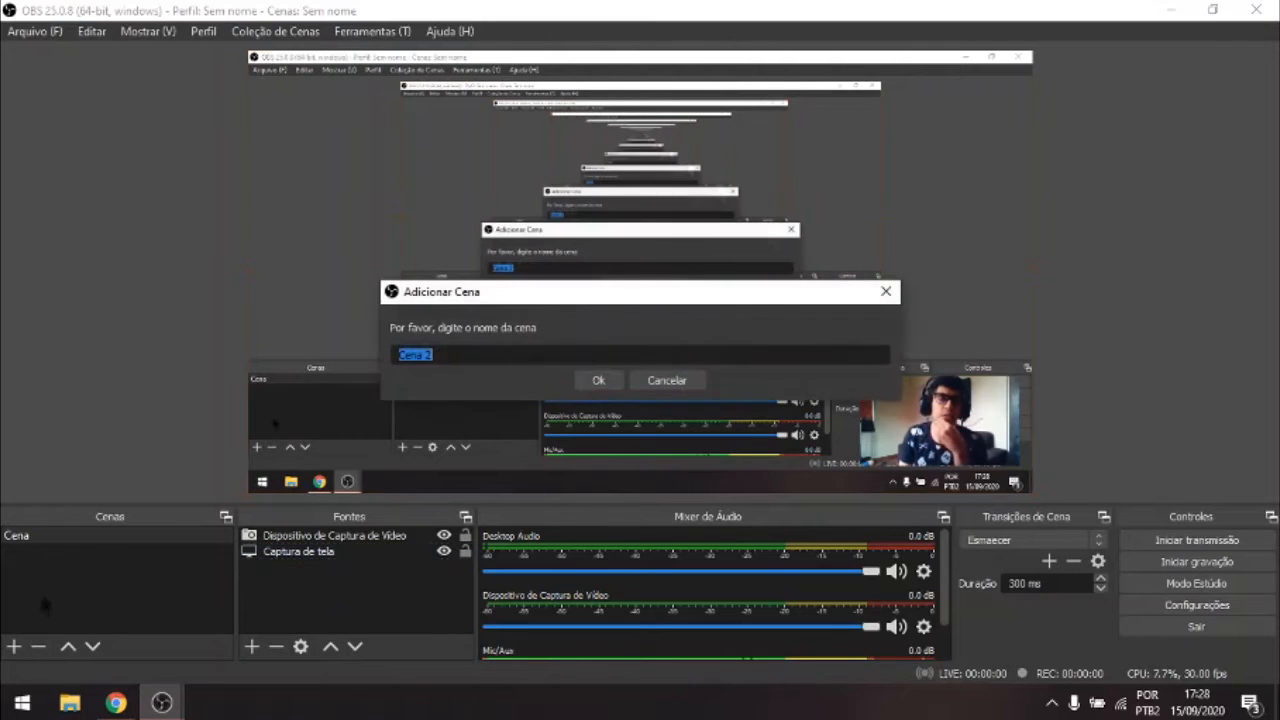
pyautogui.click(598, 381)
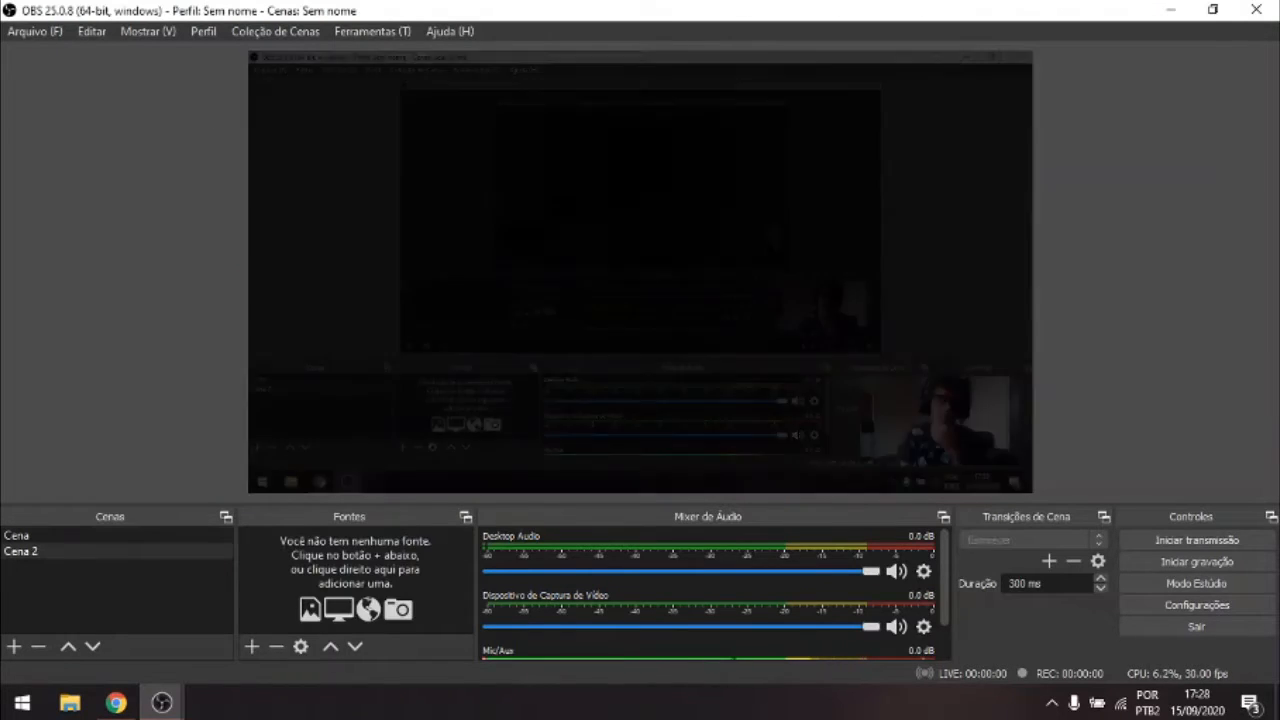
pyautogui.click(251, 647)
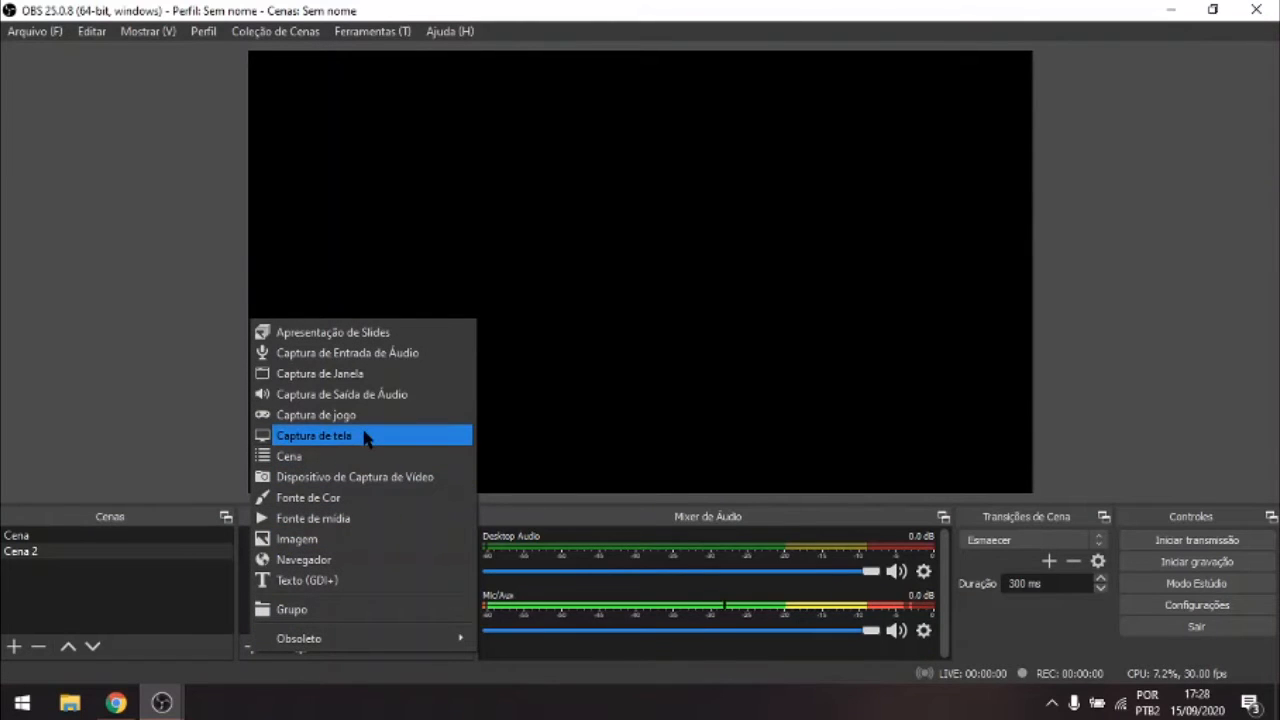
pyautogui.click(352, 377)
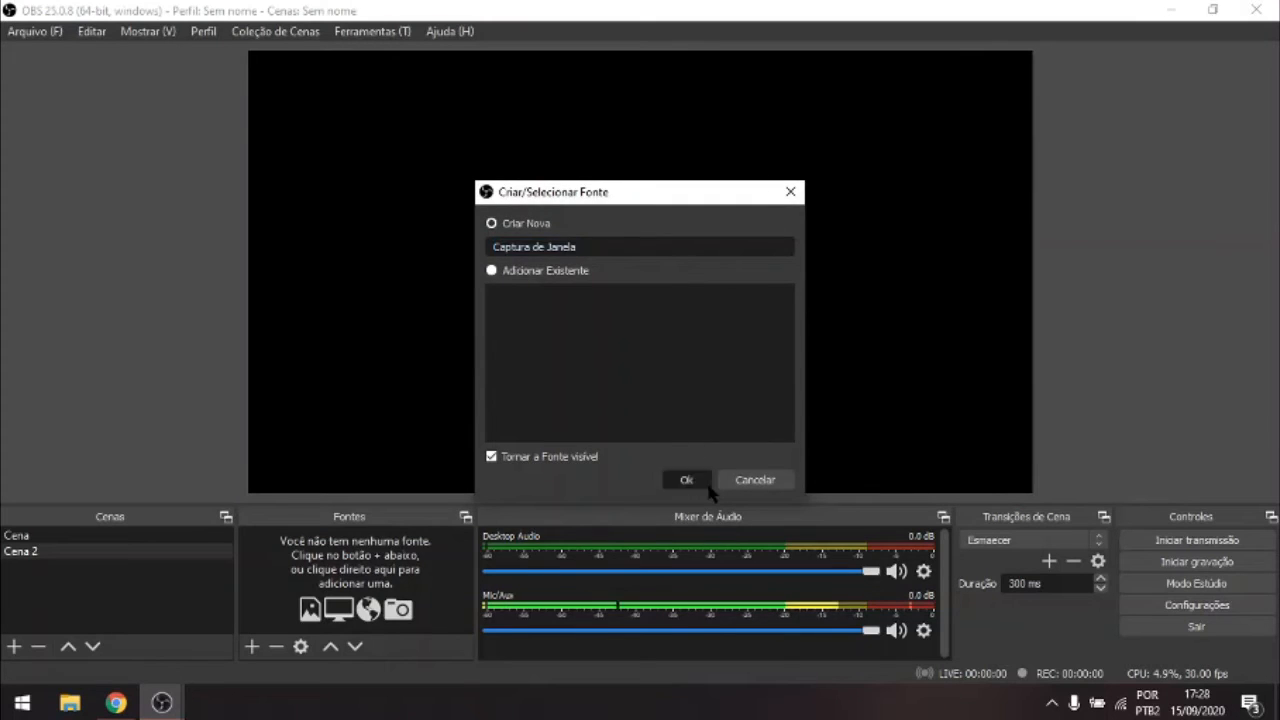
pyautogui.click(688, 480)
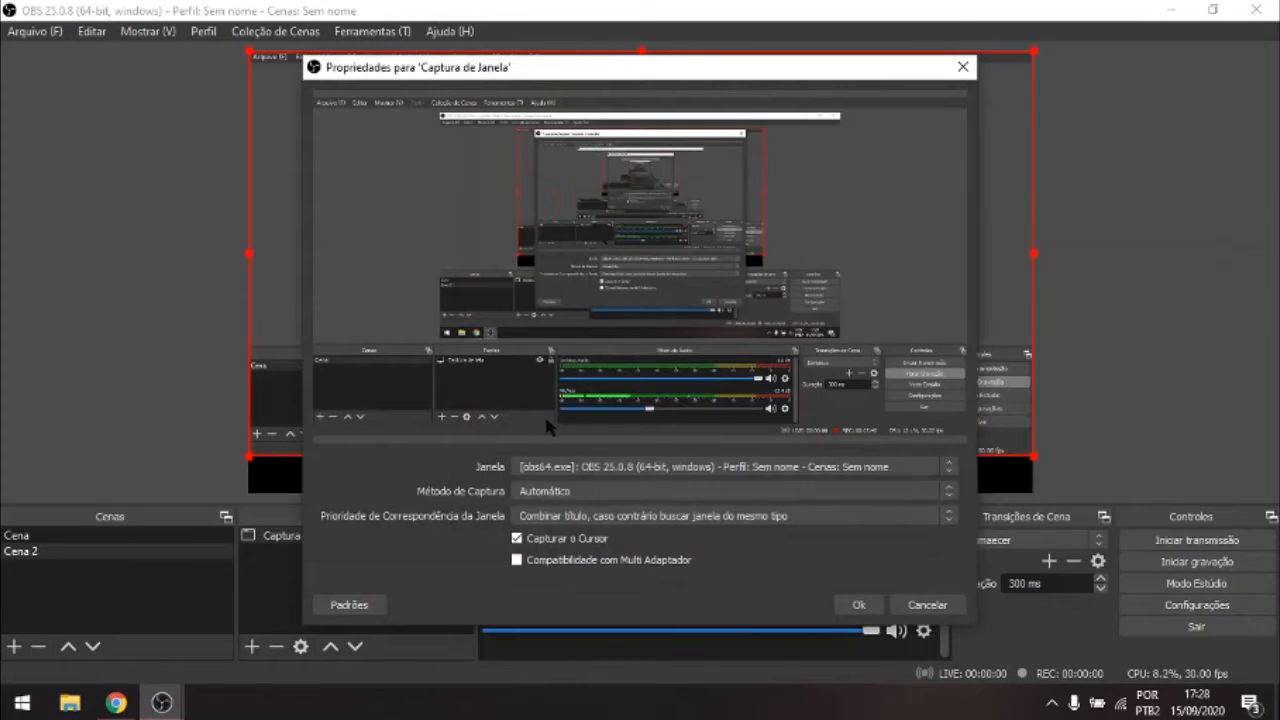
# - Set the window capture to the Chrome "Moodle USP: e-Disciplinas" window and centre the captured image vertically on the canvas
pyautogui.click(584, 467)
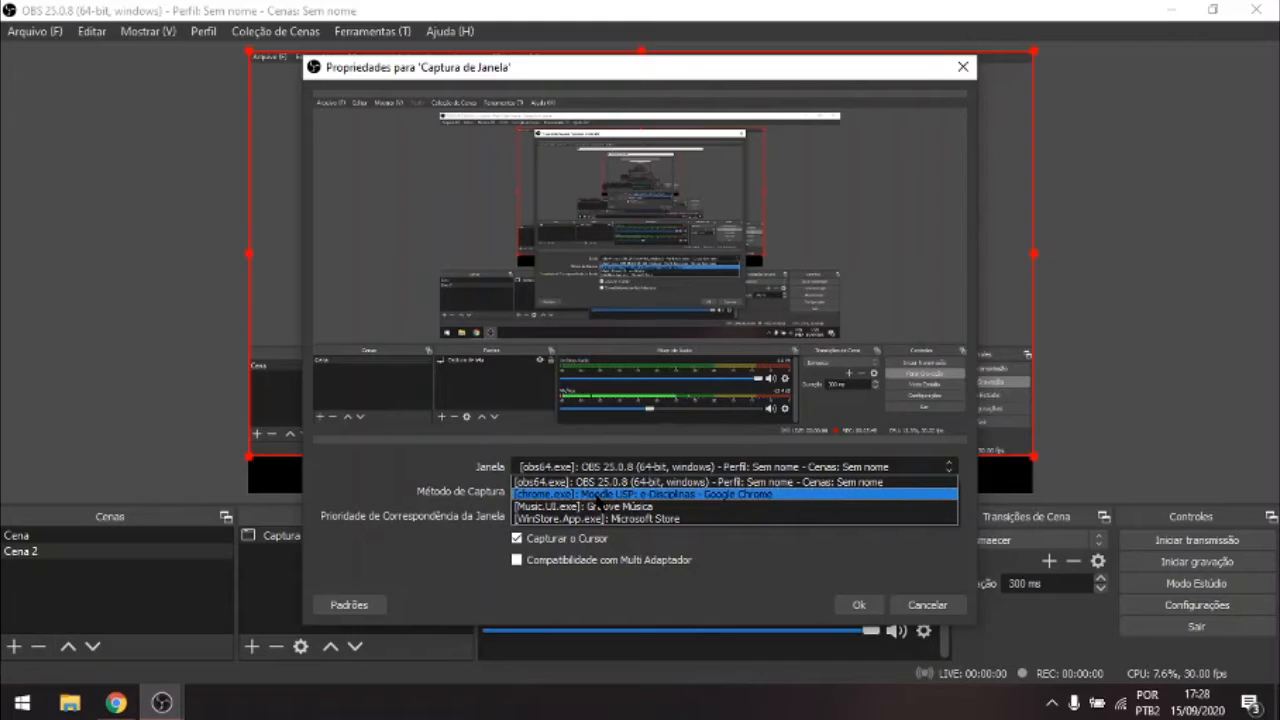
pyautogui.click(597, 494)
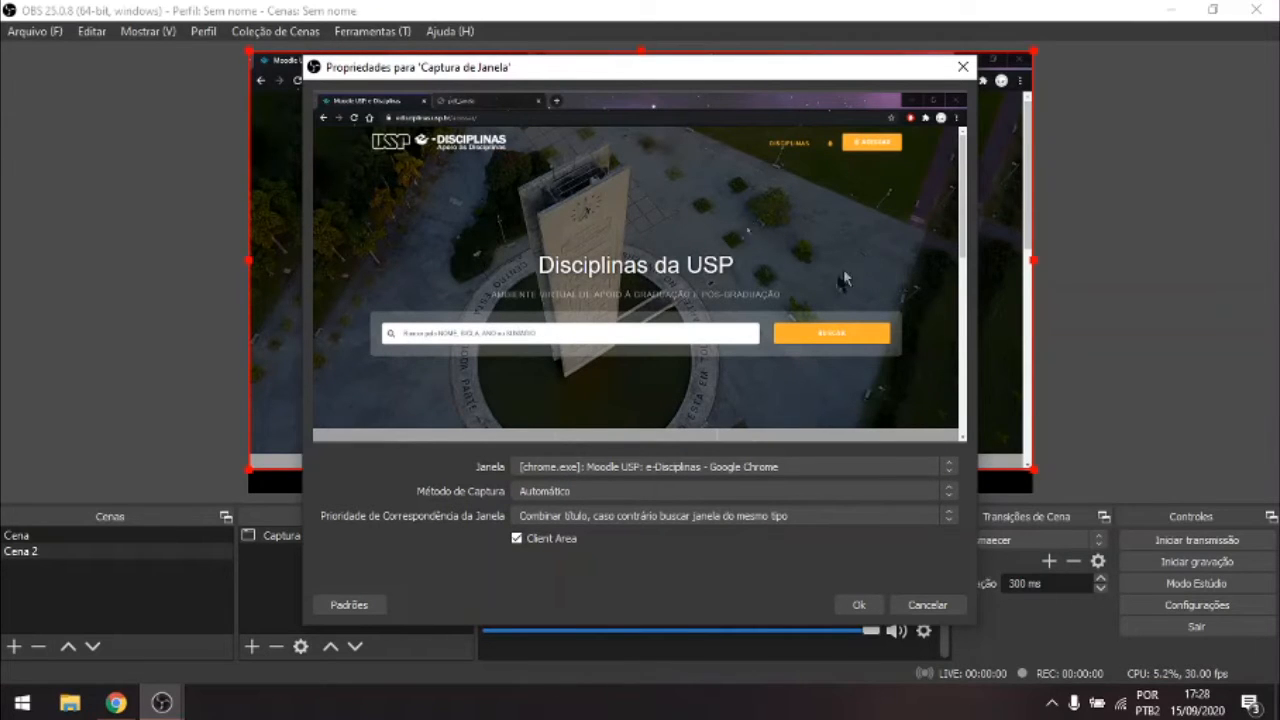
pyautogui.click(800, 496)
pyautogui.click(798, 493)
pyautogui.click(853, 607)
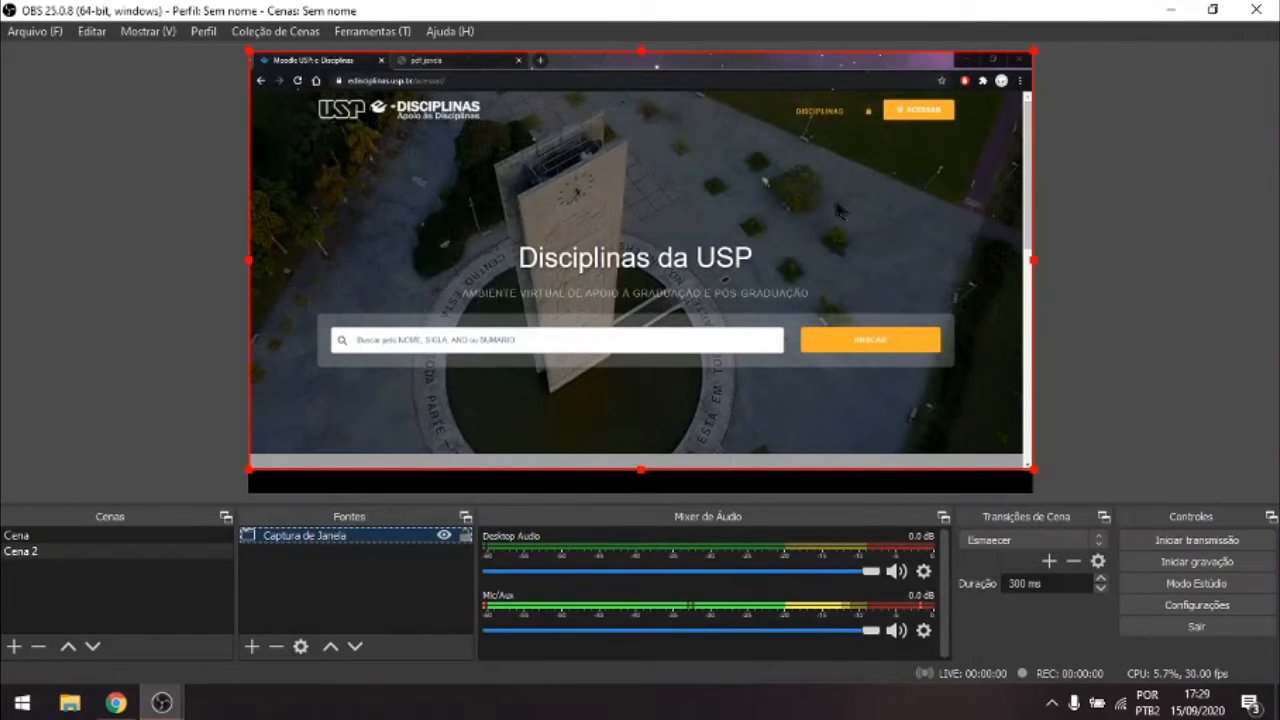
pyautogui.moveTo(840, 206)
pyautogui.mouseDown()
pyautogui.moveTo(832, 226)
pyautogui.moveTo(831, 208)
pyautogui.mouseUp()
# - Switch to Chrome, display the "pdf_janela" page in the captured window, and return to OBS
pyautogui.click(116, 703)
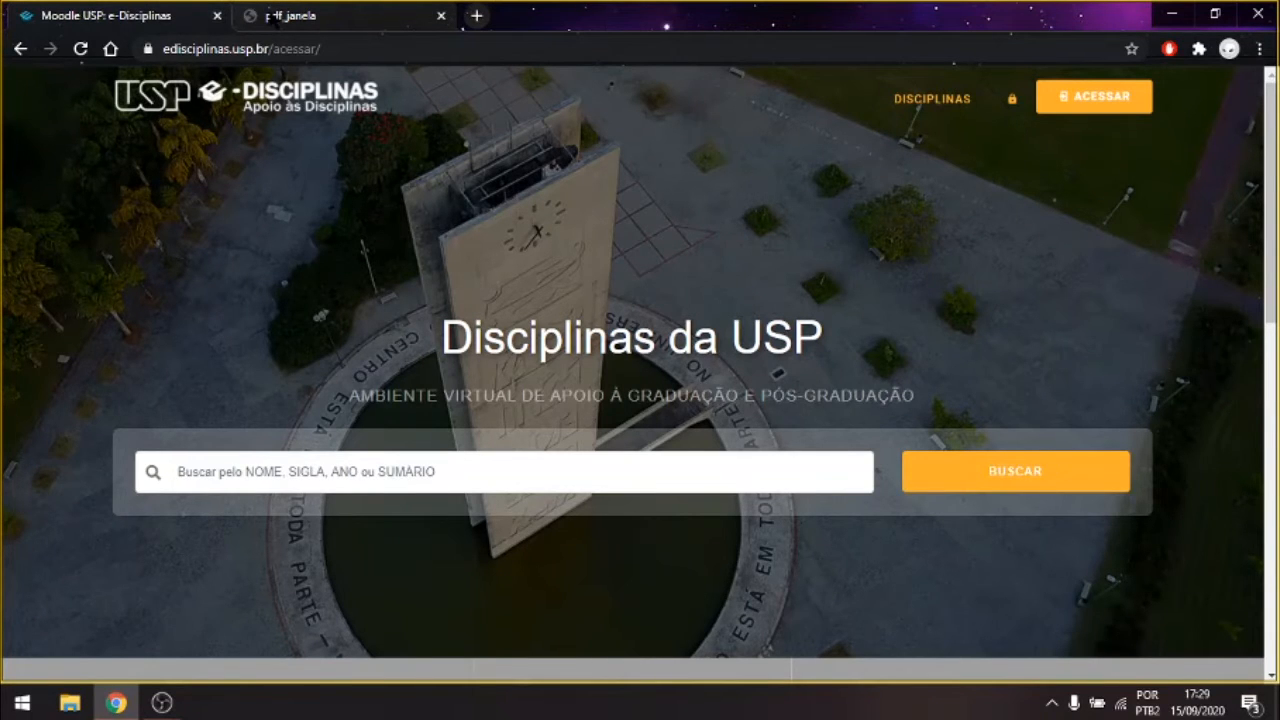
pyautogui.click(283, 16)
pyautogui.hotkey('alt', 'Tab')
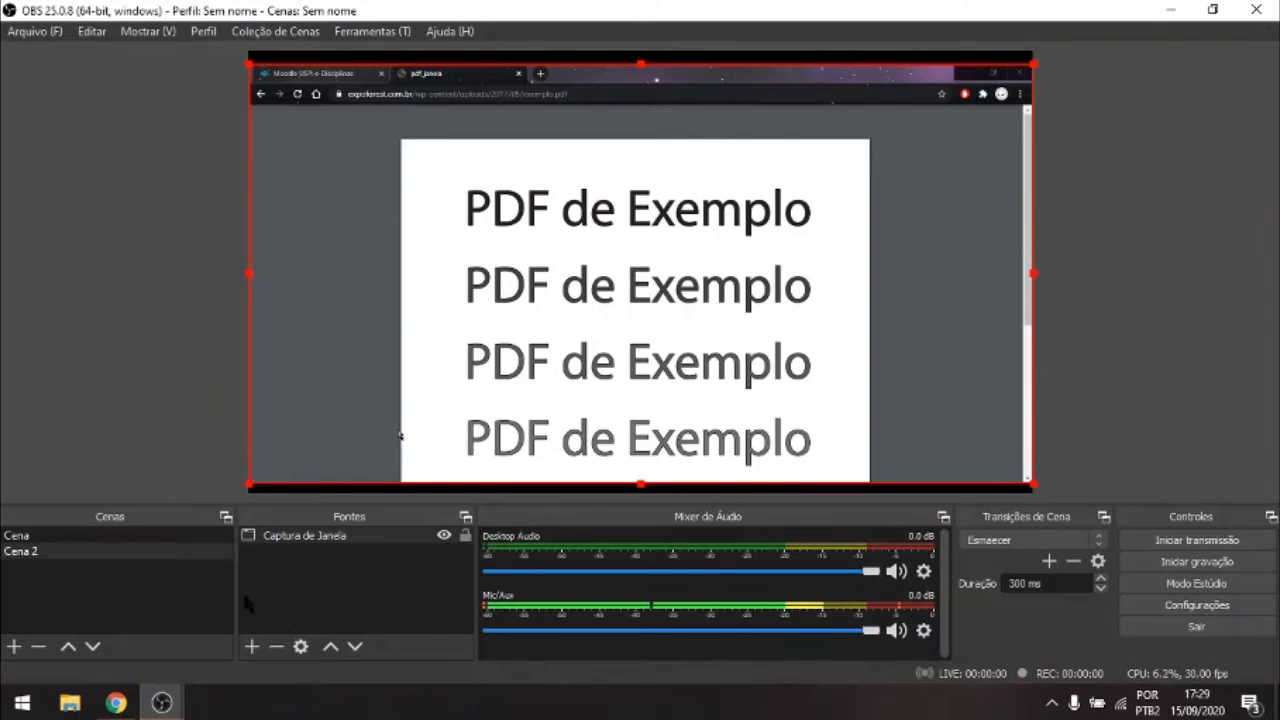
# - Add a third scene named "Cena 3"
pyautogui.click(251, 646)
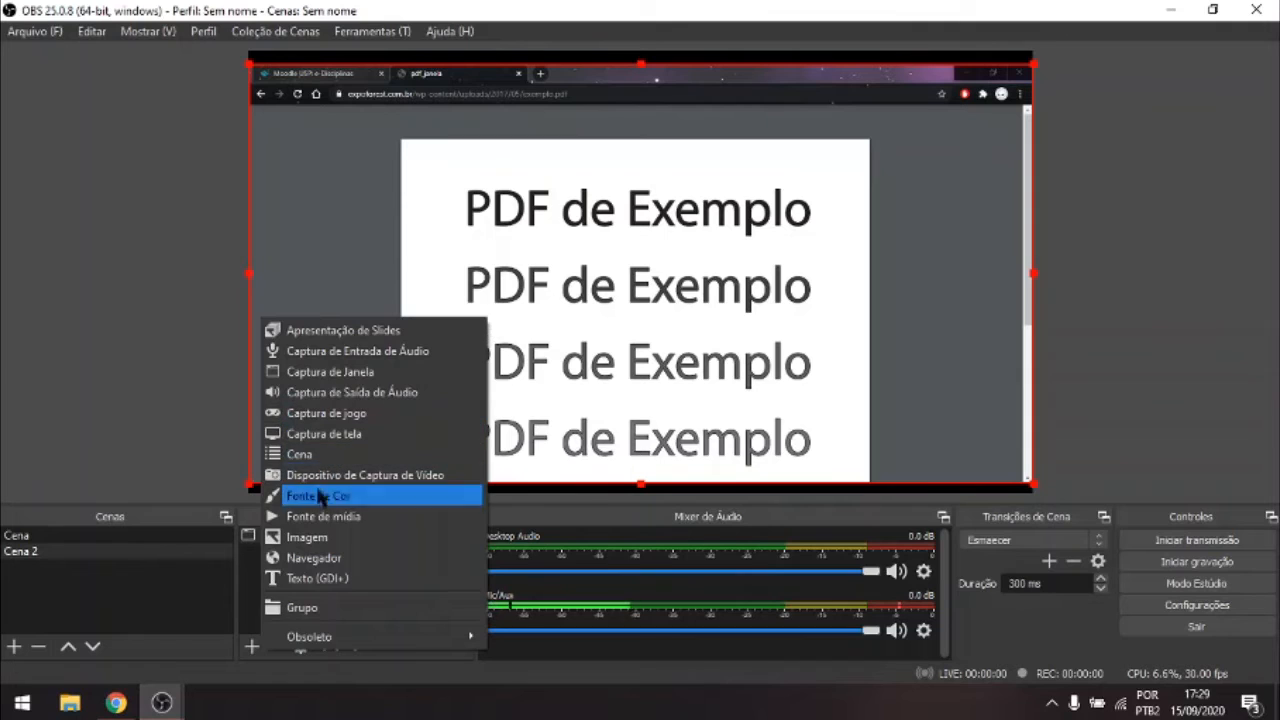
pyautogui.click(122, 608)
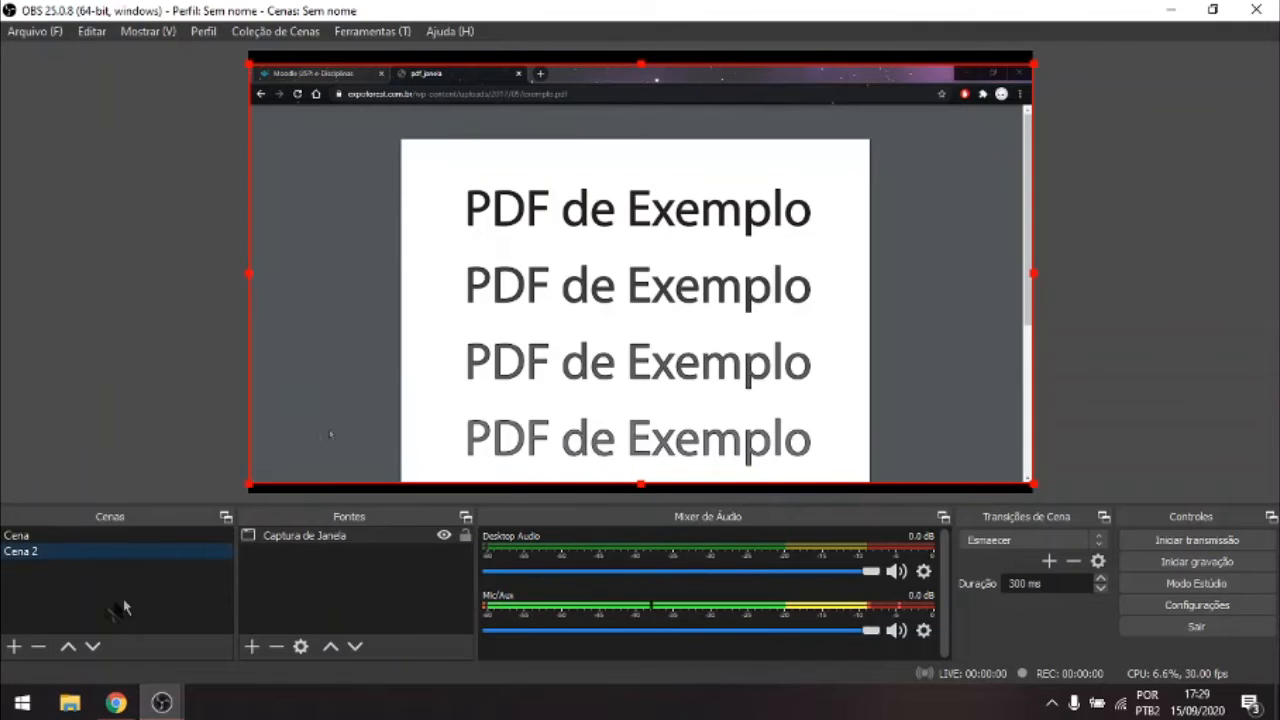
pyautogui.click(14, 646)
pyautogui.click(598, 381)
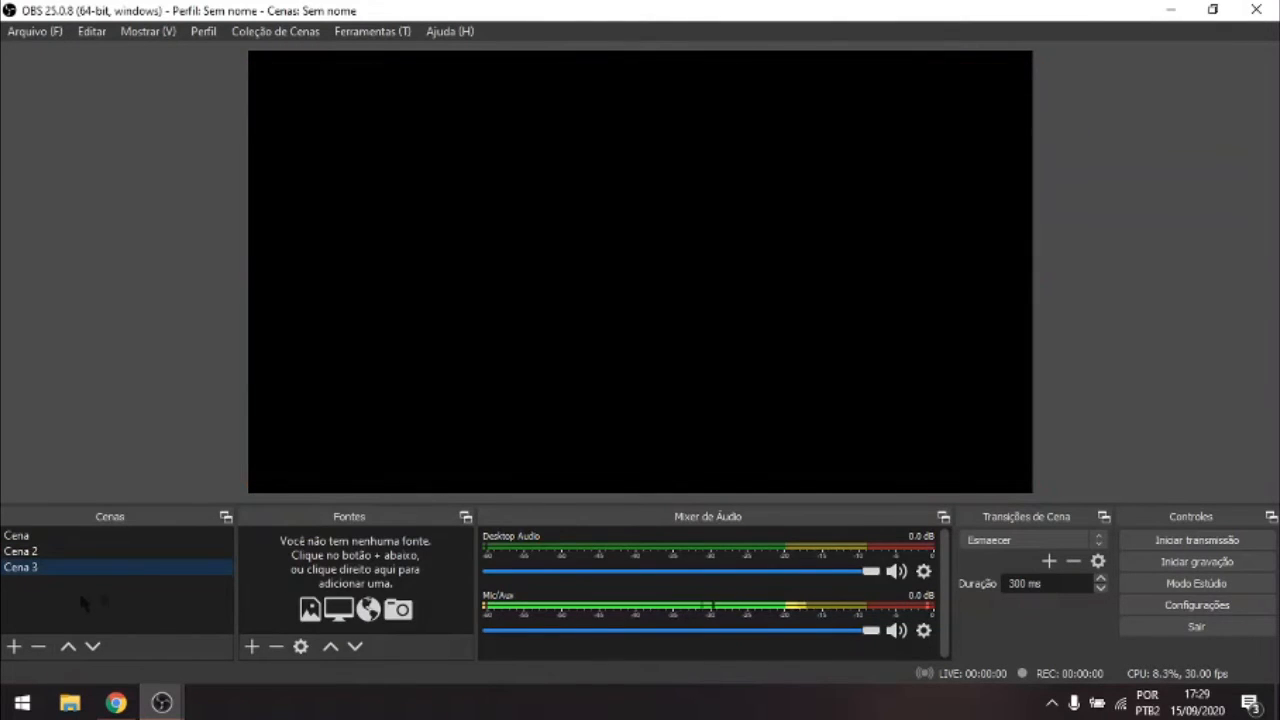
# - Add a new "Dispositivo de Captura de Vídeo 2" source to Cena 3 using Snap Camera
pyautogui.click(252, 647)
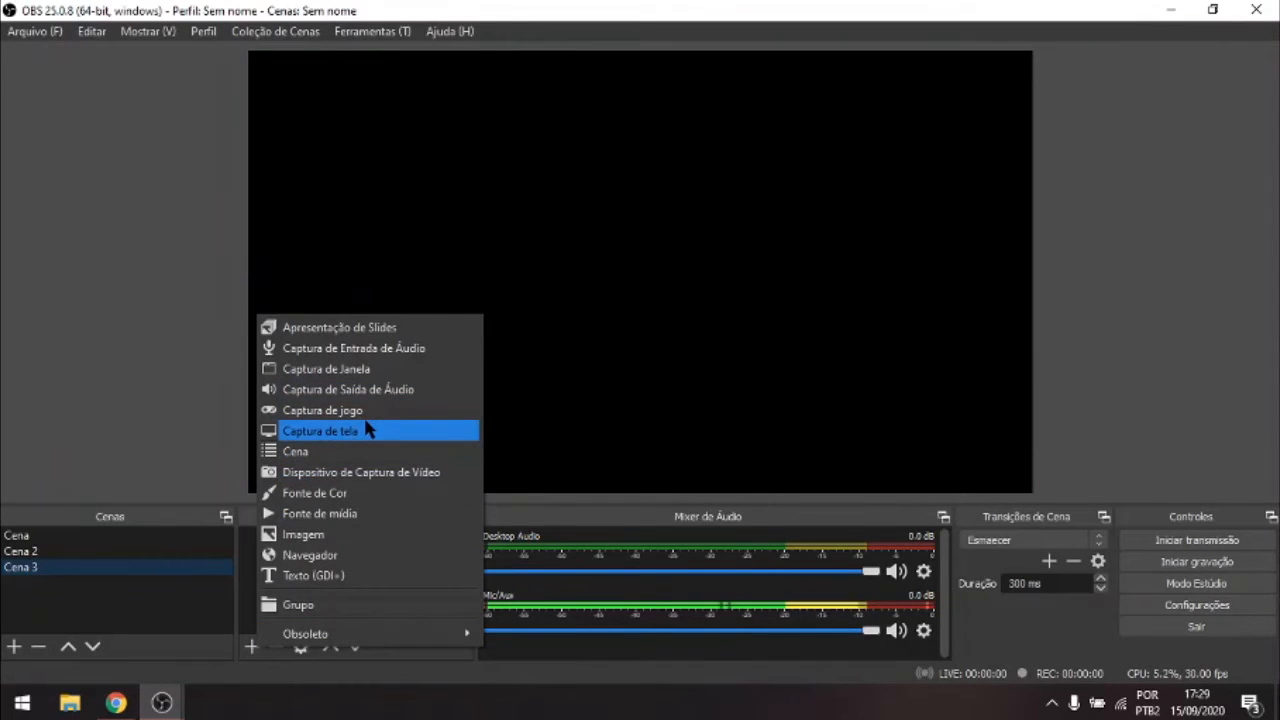
pyautogui.click(405, 474)
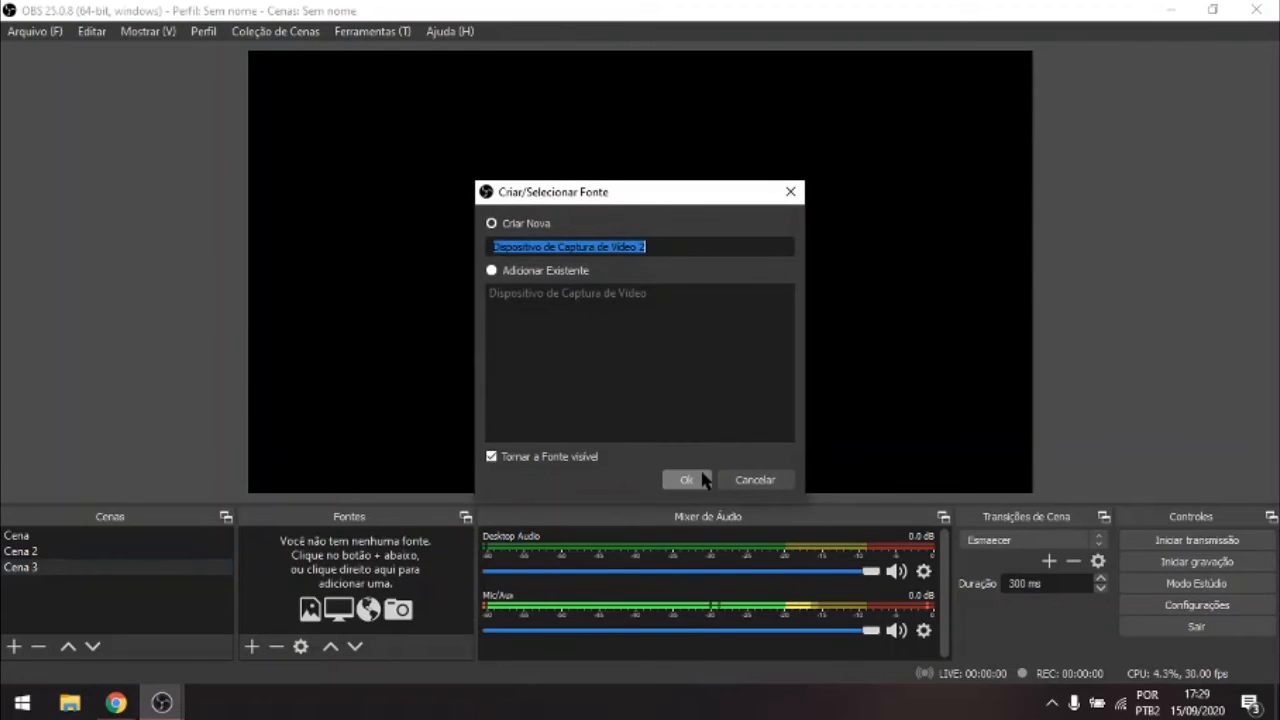
pyautogui.click(688, 480)
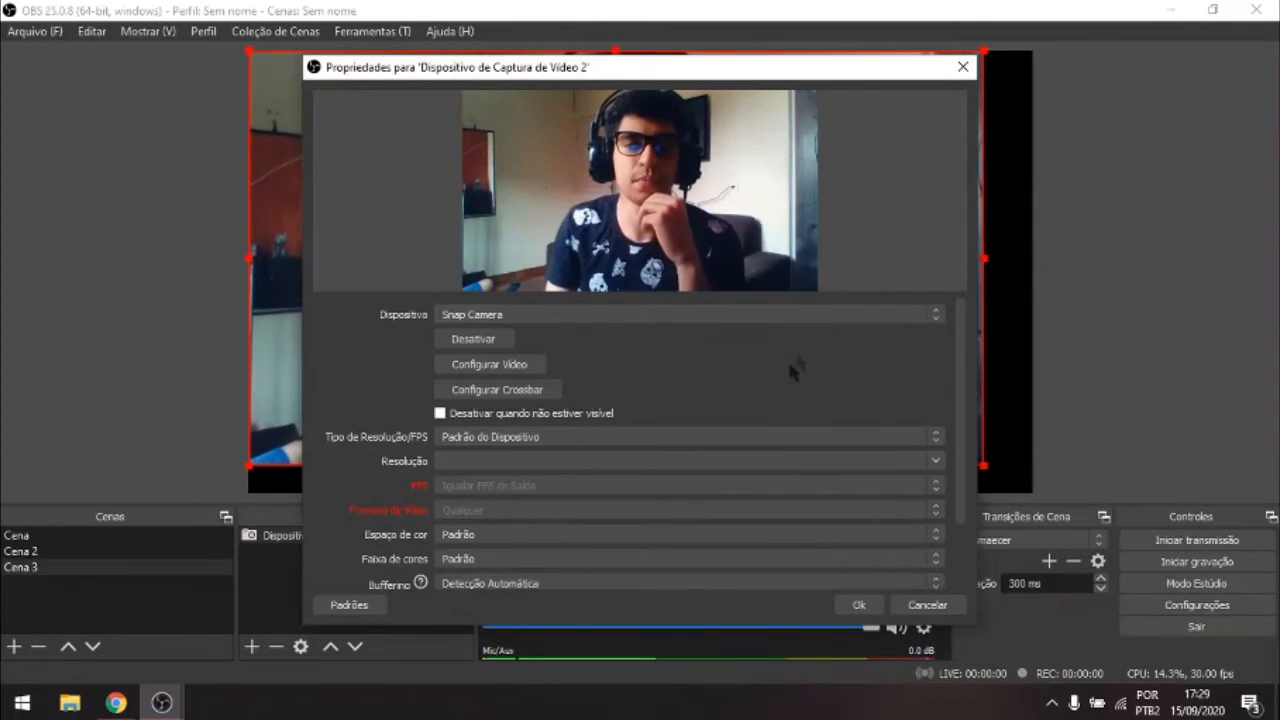
pyautogui.click(855, 604)
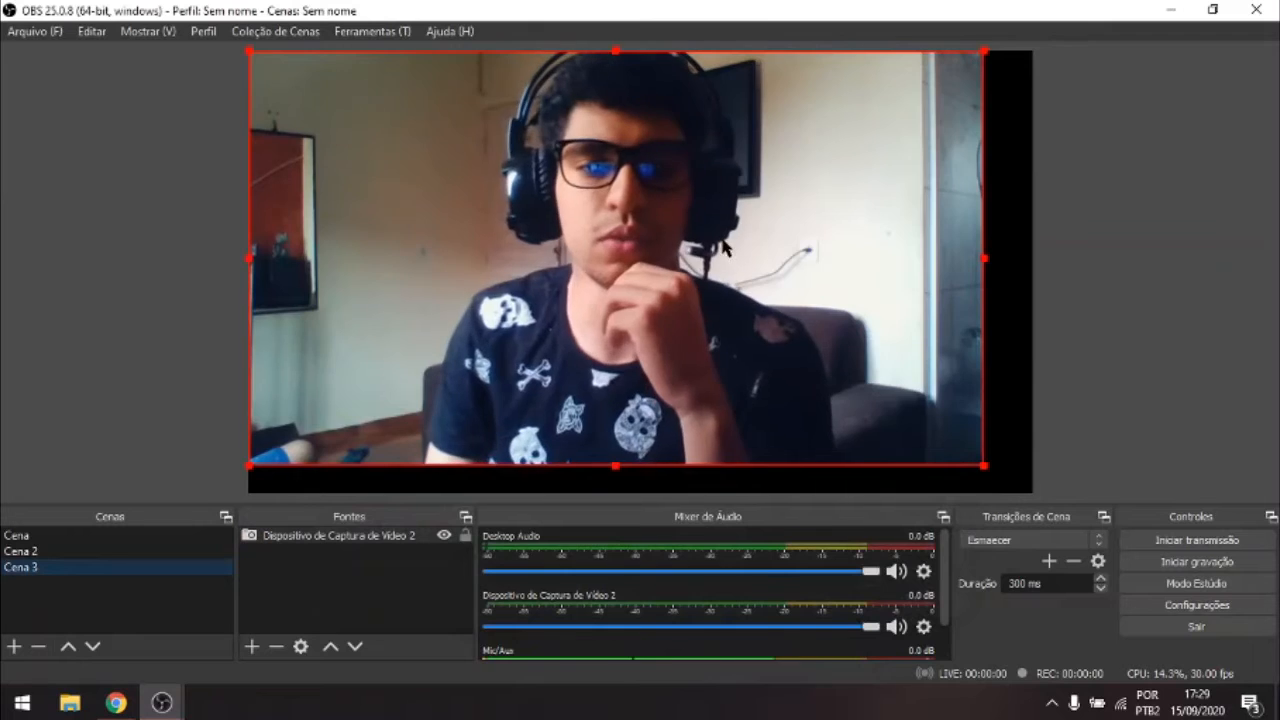
# - Reposition and enlarge the webcam image in Cena 3 to fill the whole canvas
pyautogui.moveTo(742, 268); pyautogui.dragTo(742, 252)
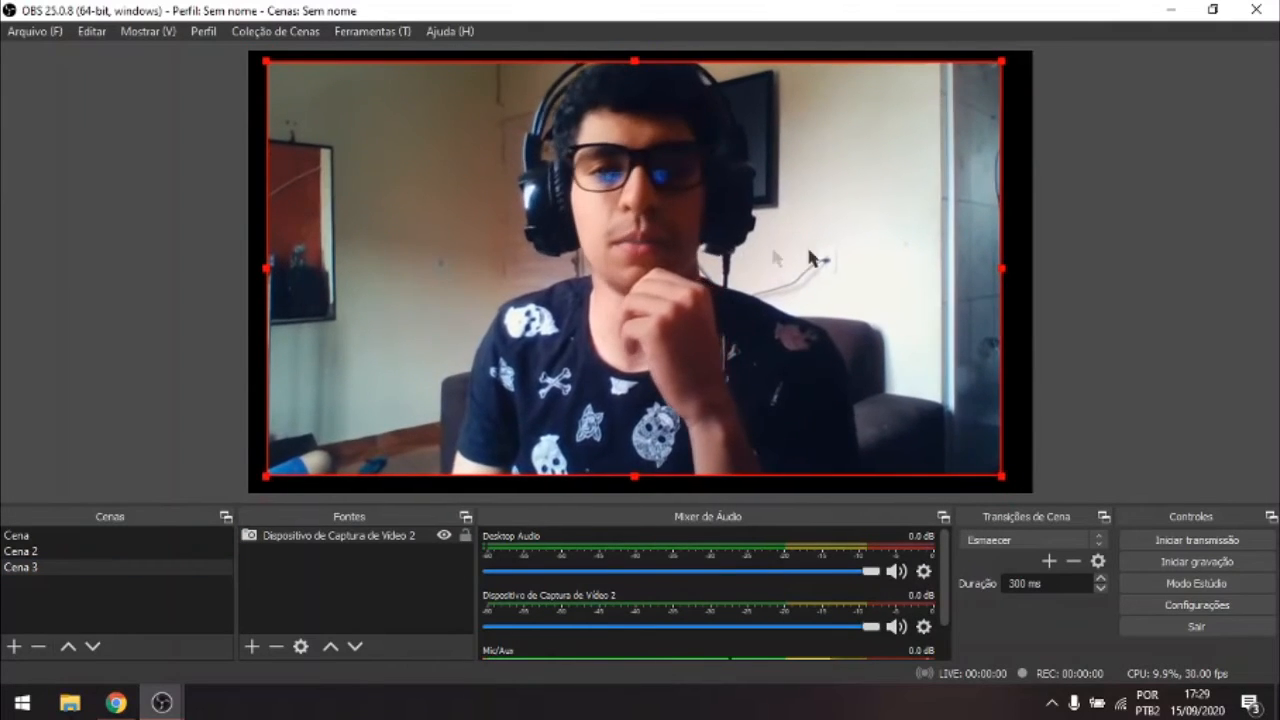
pyautogui.moveTo(1002, 476); pyautogui.dragTo(1034, 494)
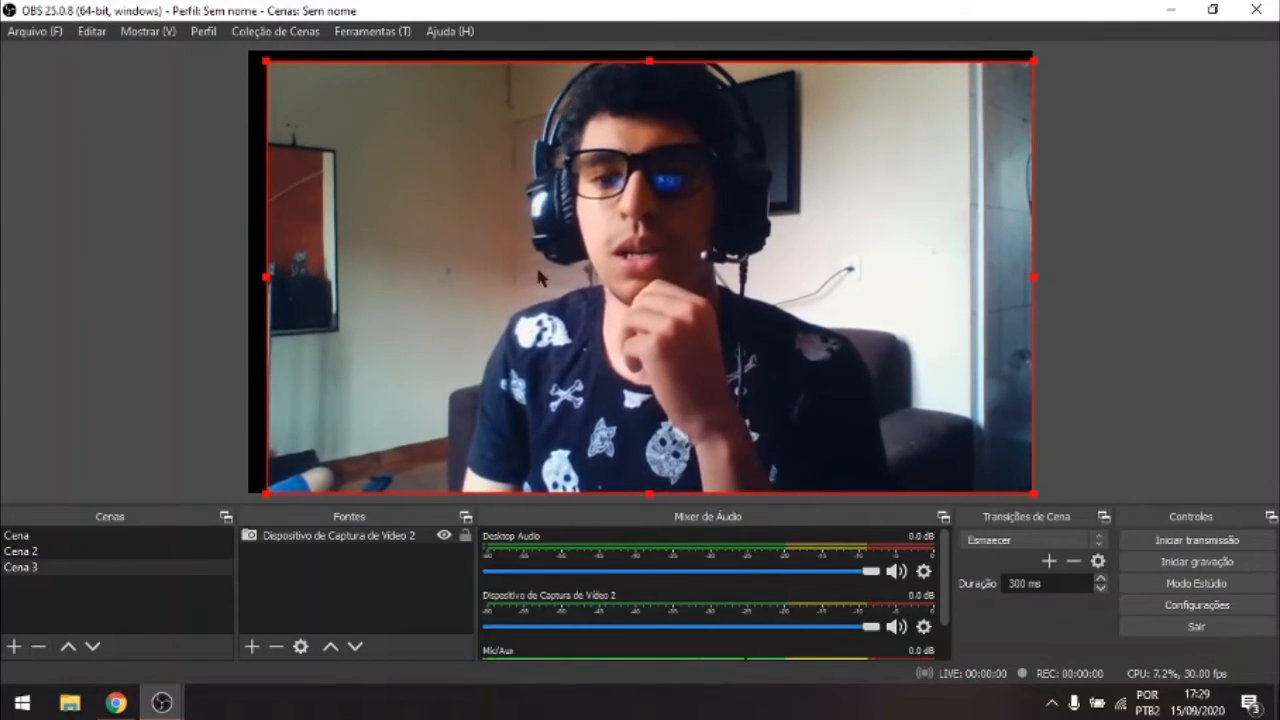
pyautogui.moveTo(266, 62); pyautogui.dragTo(249, 51)
pyautogui.click(1161, 198)
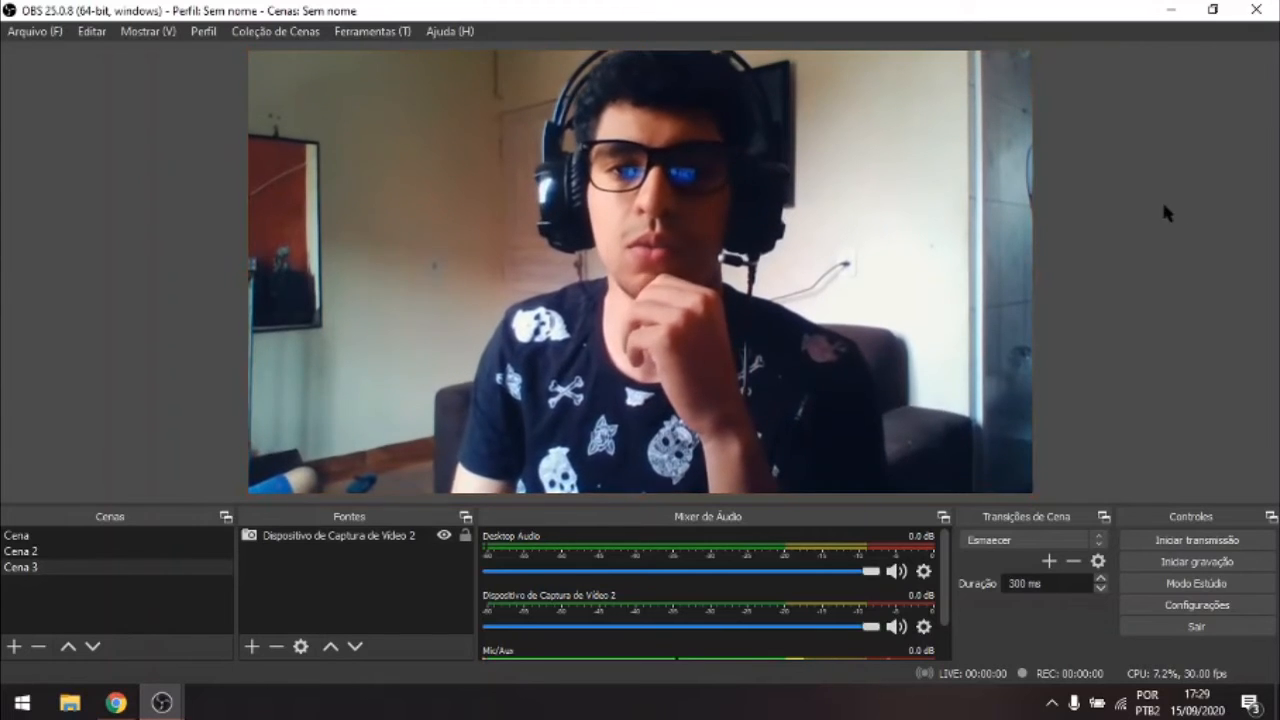
# - Switch between Cena, Cena 2 and Cena 3 to compare their contents in the preview
pyautogui.click(105, 548)
pyautogui.press('Down')
pyautogui.press('Up')
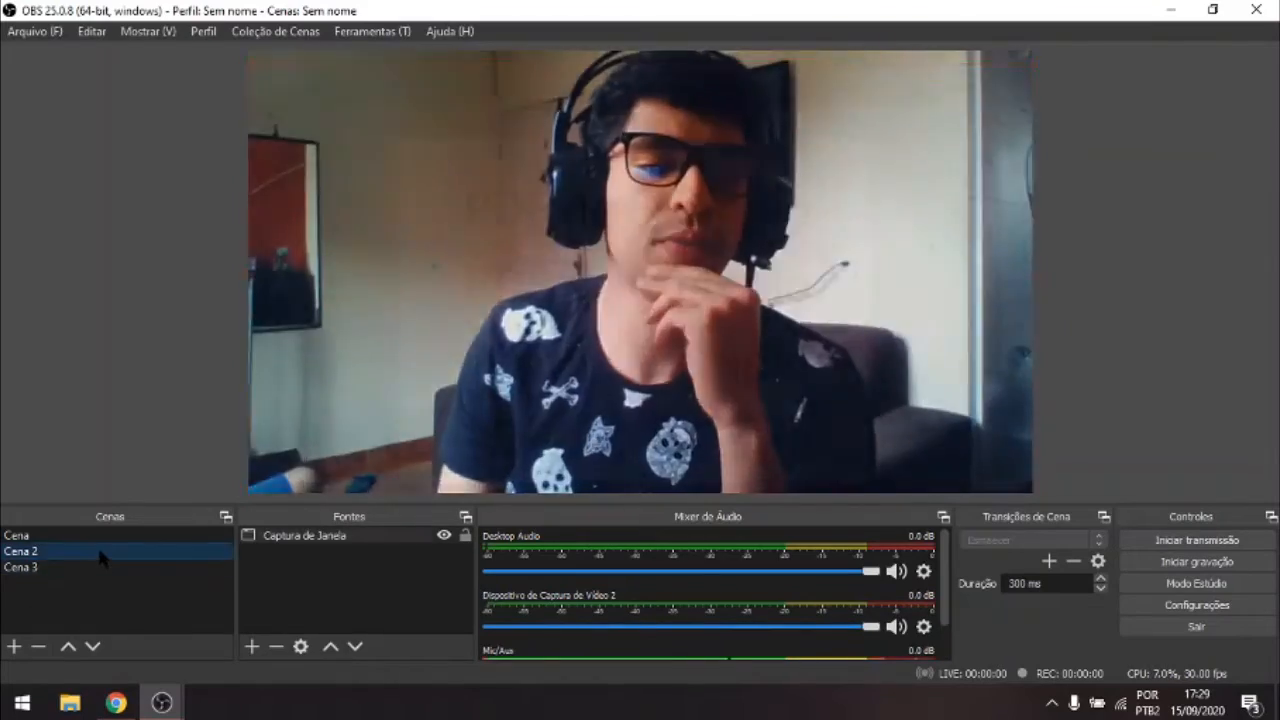
pyautogui.press('Up')
pyautogui.click(93, 551)
pyautogui.click(97, 568)
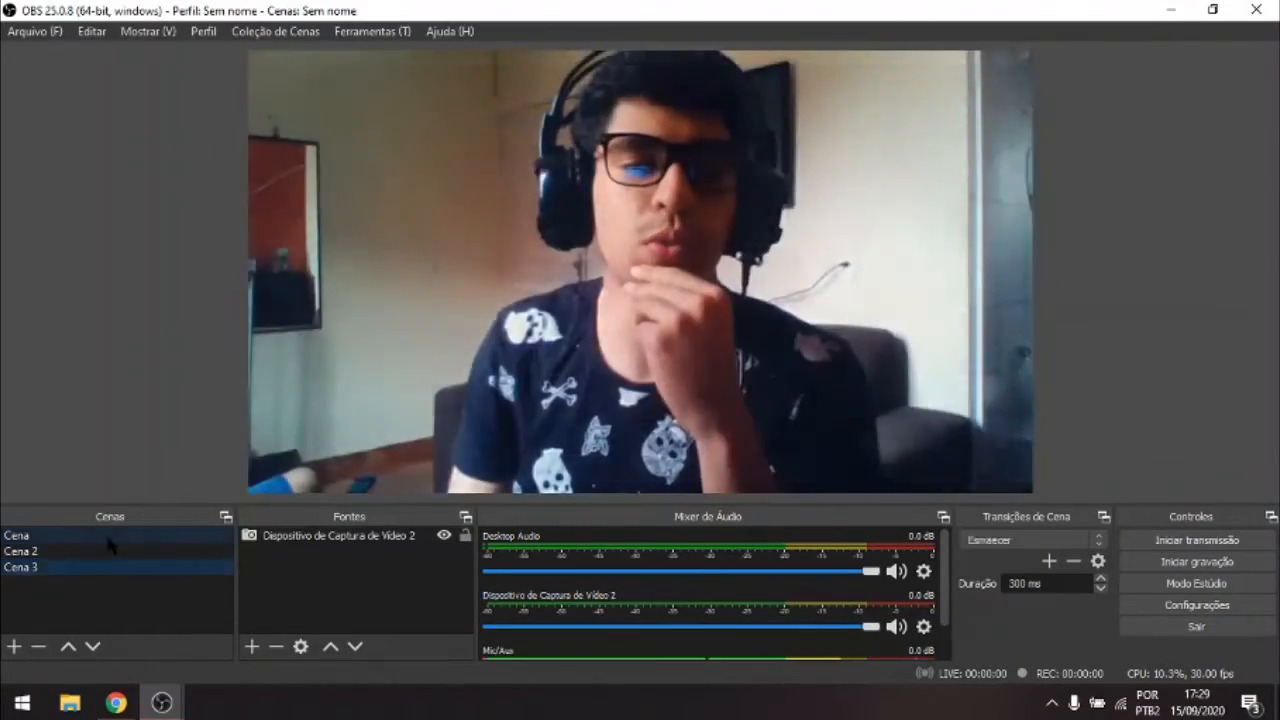
# - Cycle through all three scenes in the preview, finishing on Cena
pyautogui.click(107, 537)
pyautogui.click(107, 551)
pyautogui.click(107, 567)
pyautogui.click(107, 536)
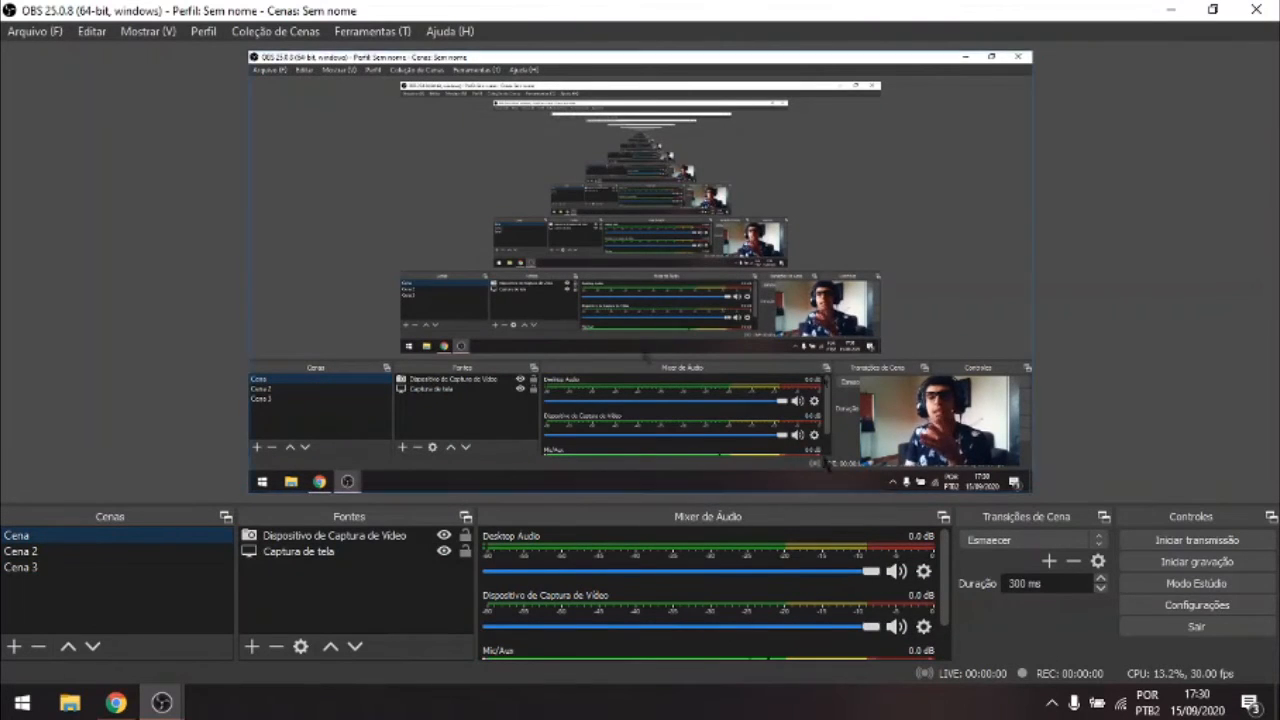
# - Examine the hotkey settings for switching scenes, showing or hiding their sources, and muting the audio devices
pyautogui.click(1220, 606)
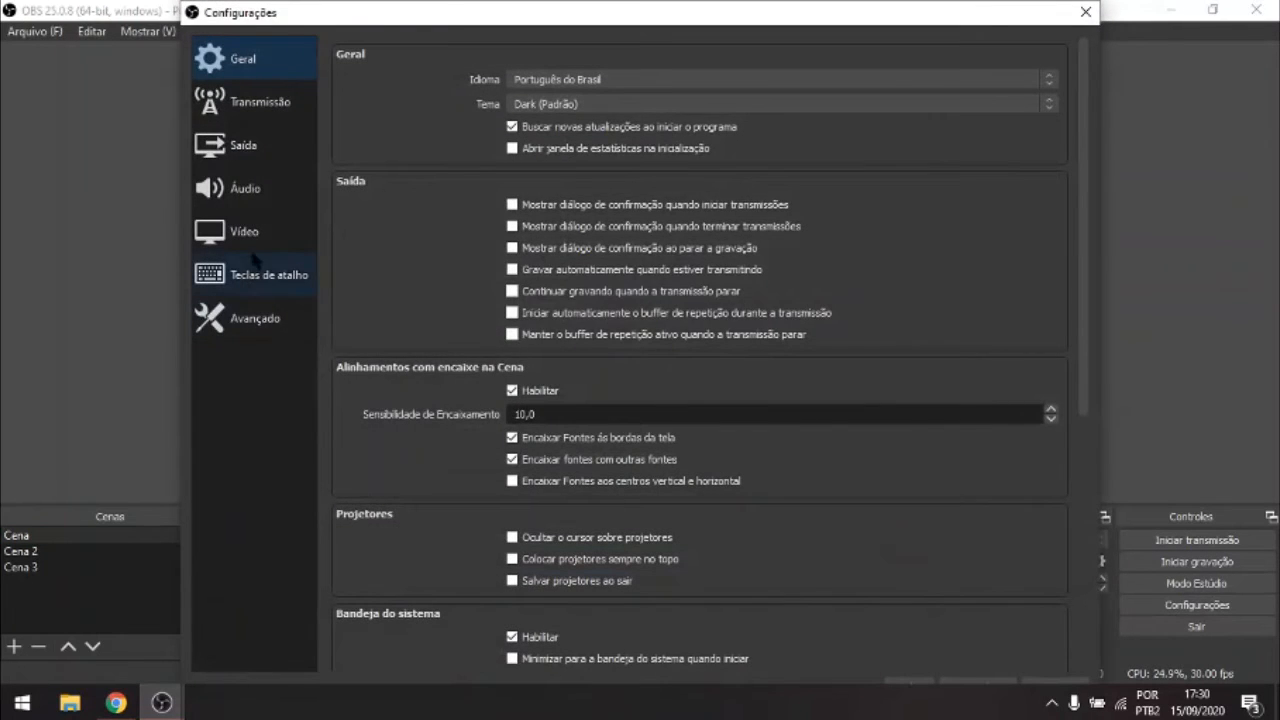
pyautogui.click(262, 320)
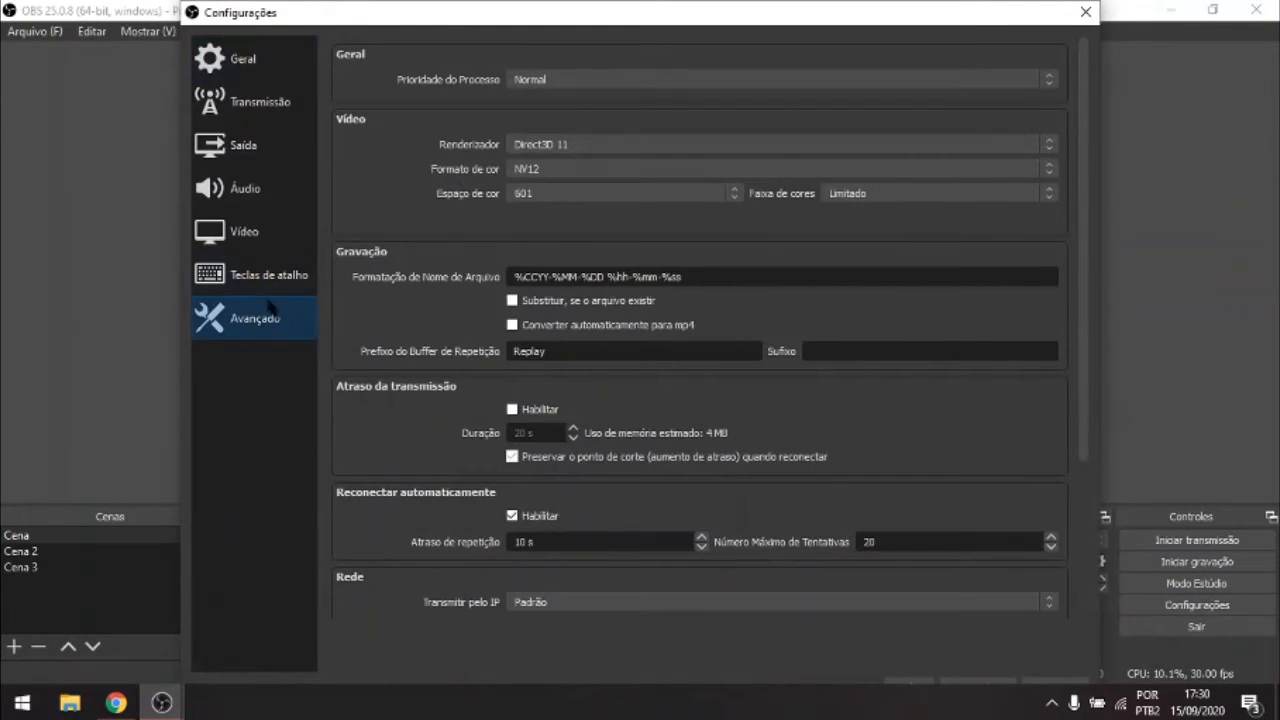
pyautogui.click(269, 289)
pyautogui.scroll(-6, 489, 413)
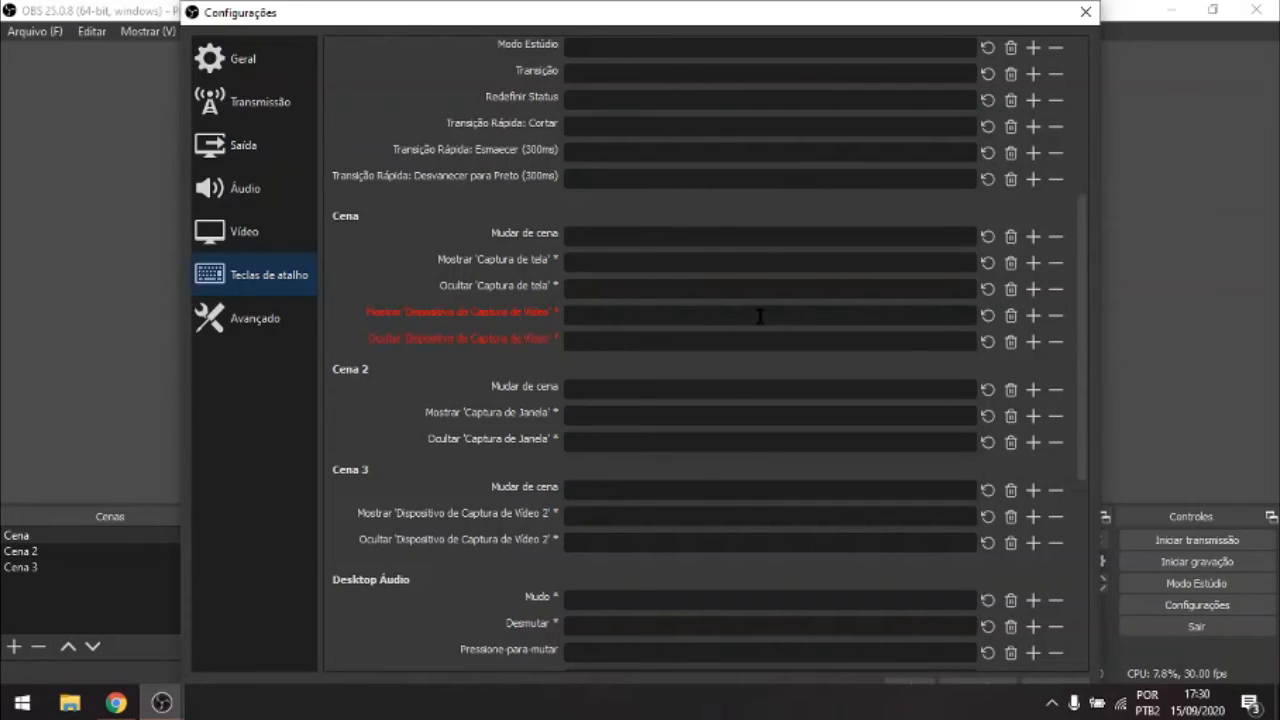
pyautogui.scroll(-3, 619, 311)
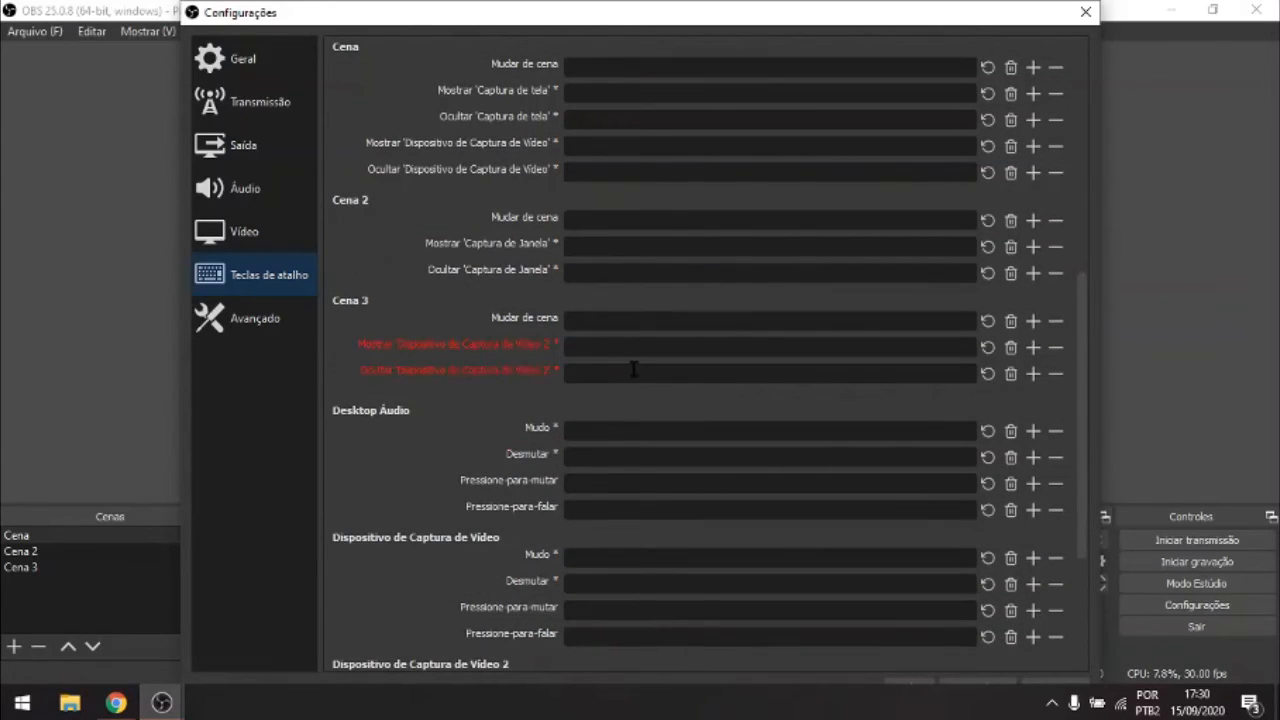
pyautogui.scroll(4, 880, 420)
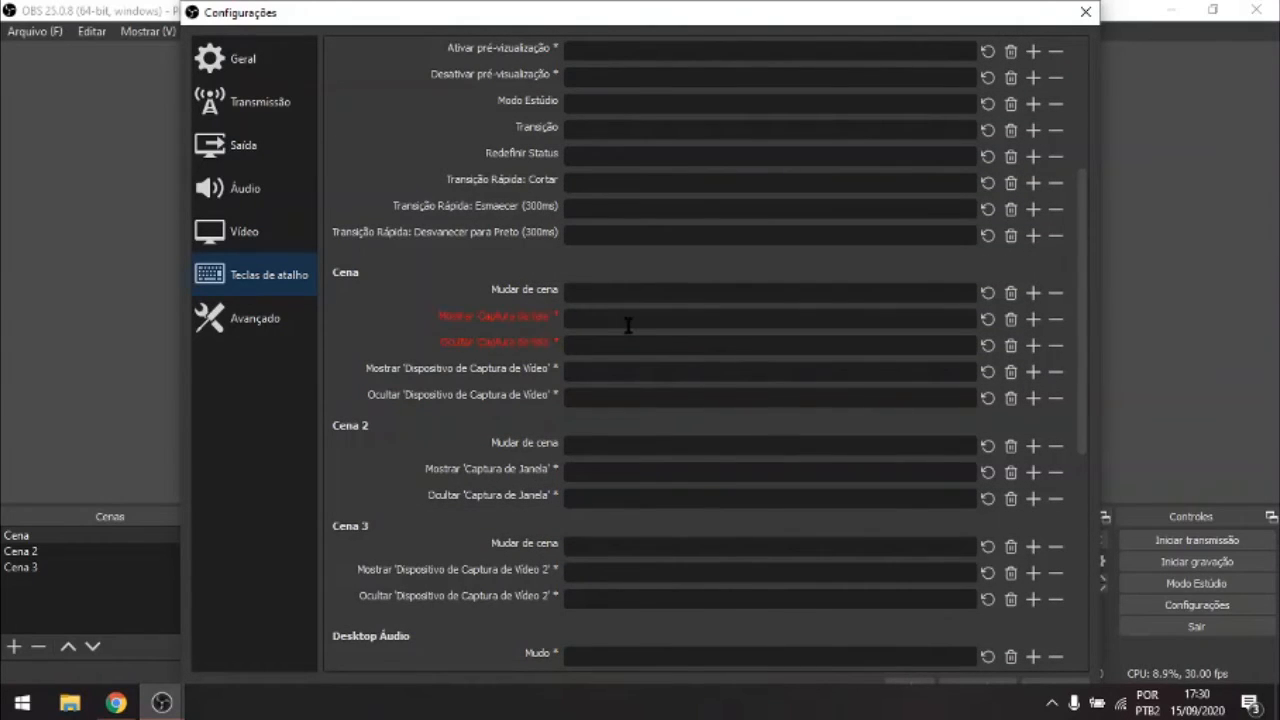
pyautogui.scroll(-2, 628, 325)
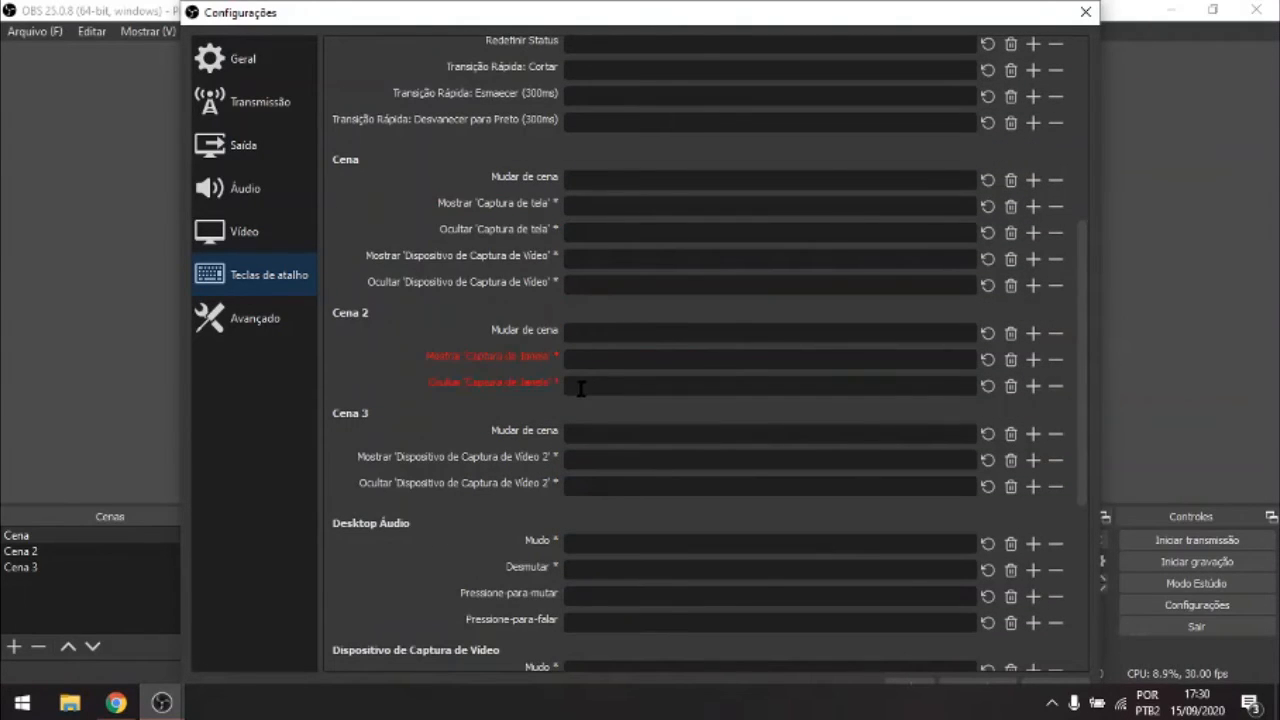
pyautogui.scroll(-2, 605, 386)
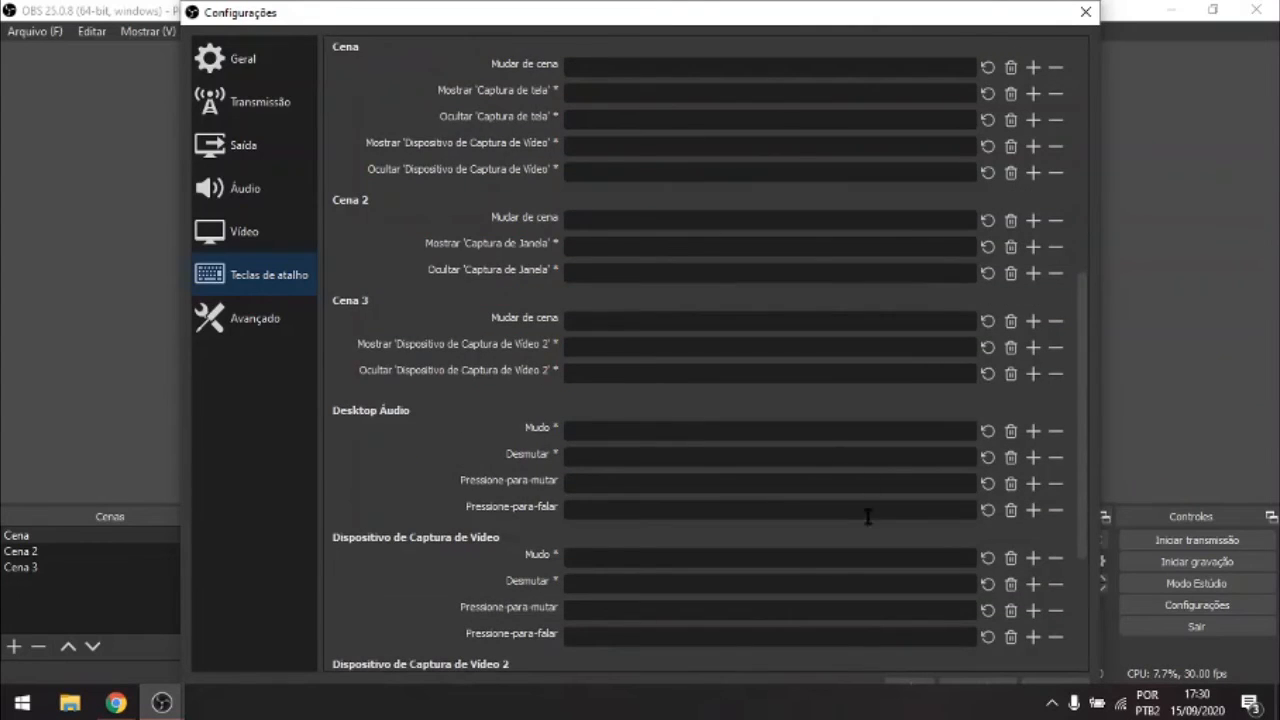
# - Assign a hotkey for switching to Cena 2 ("Mudar de cena") and save the settings changes
pyautogui.scroll(3, 800, 514)
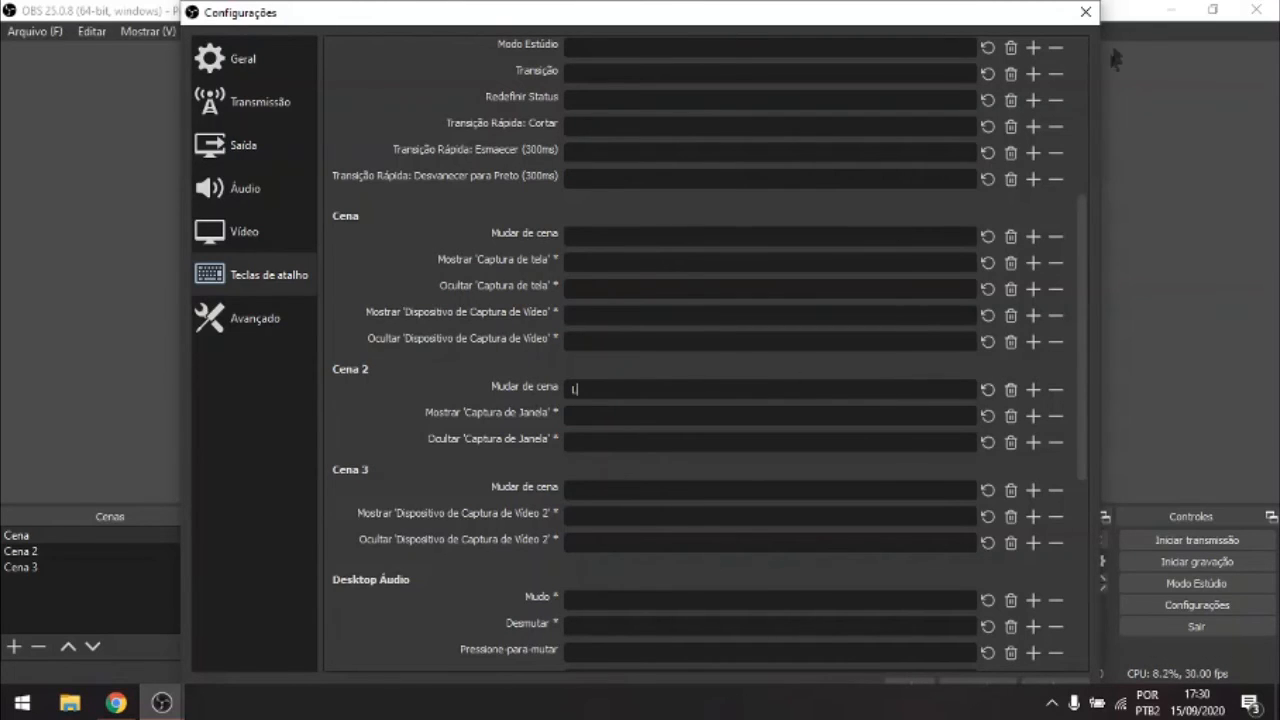
pyautogui.click(1087, 14)
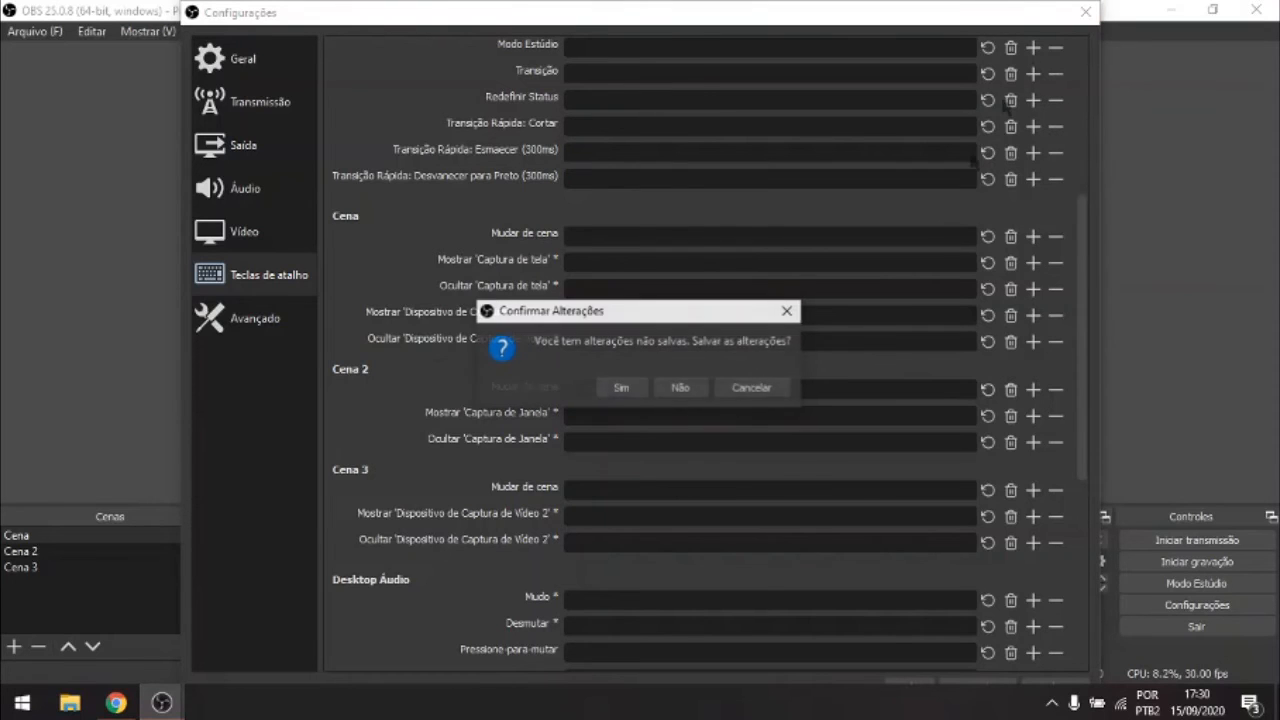
pyautogui.click(612, 386)
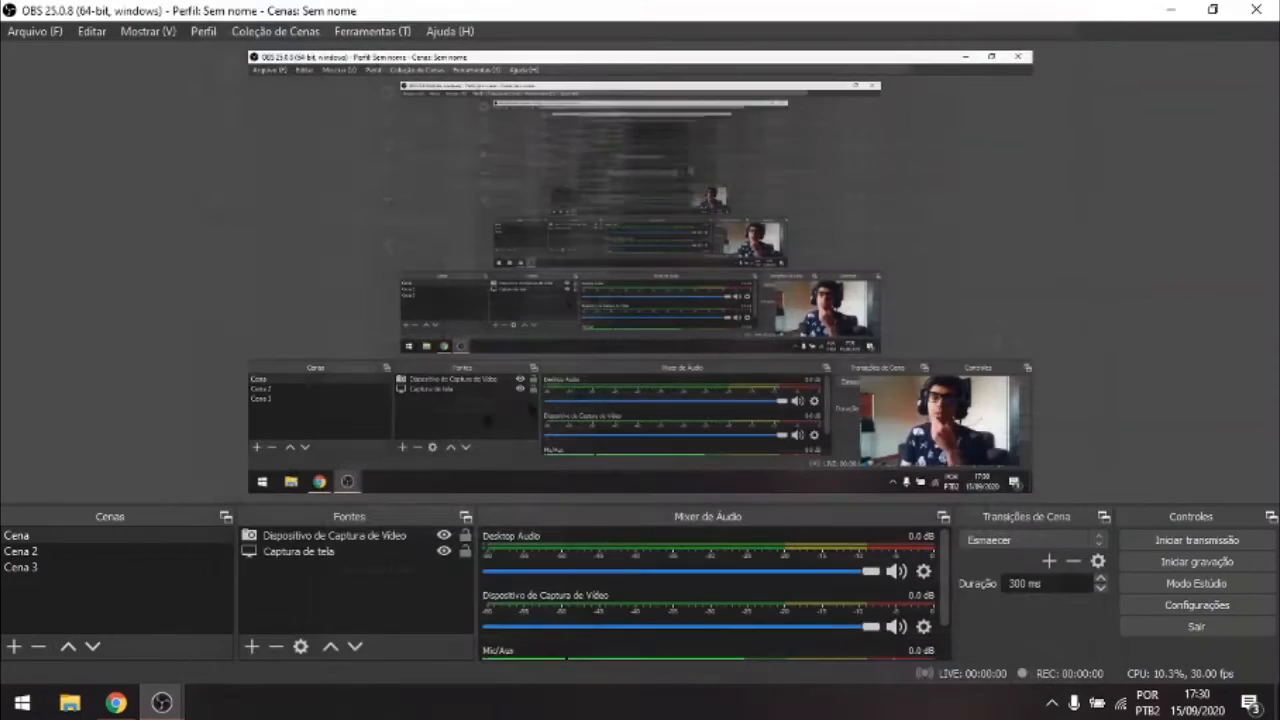
# - Show Cena 2, Cena and Cena 3 in turn to observe the scene changes, and return to Cena
pyautogui.click(145, 551)
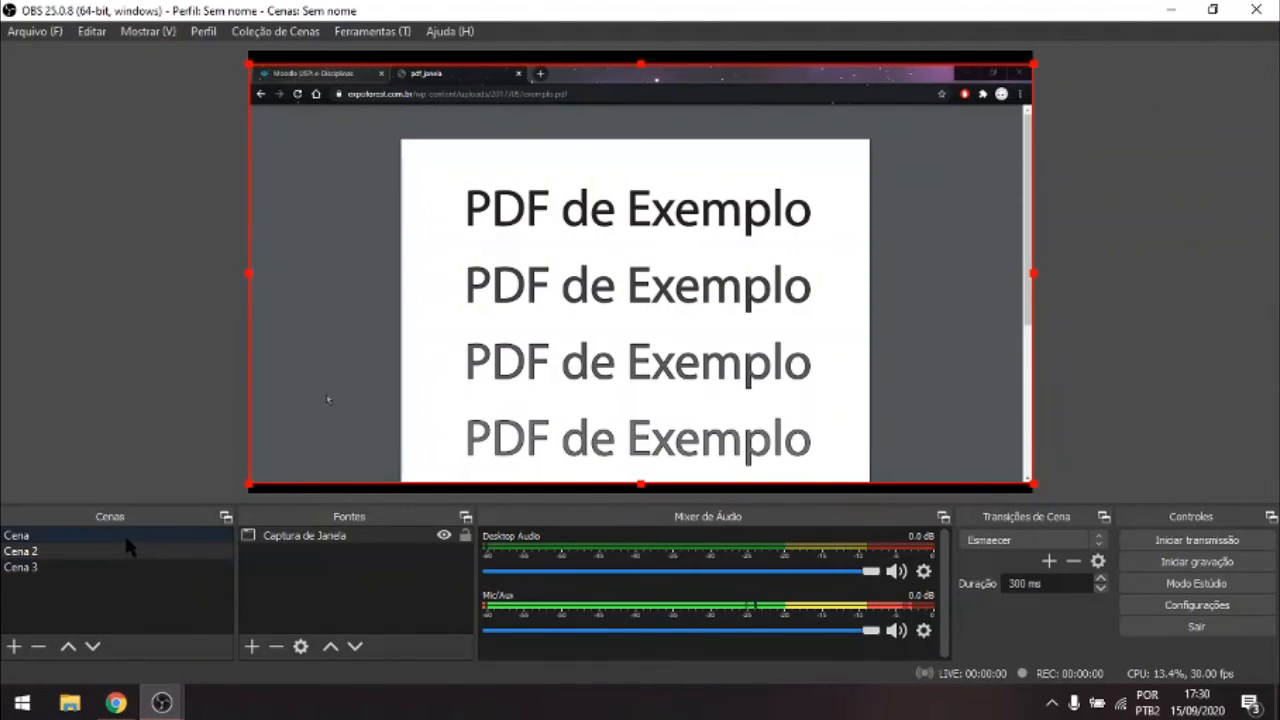
pyautogui.click(126, 538)
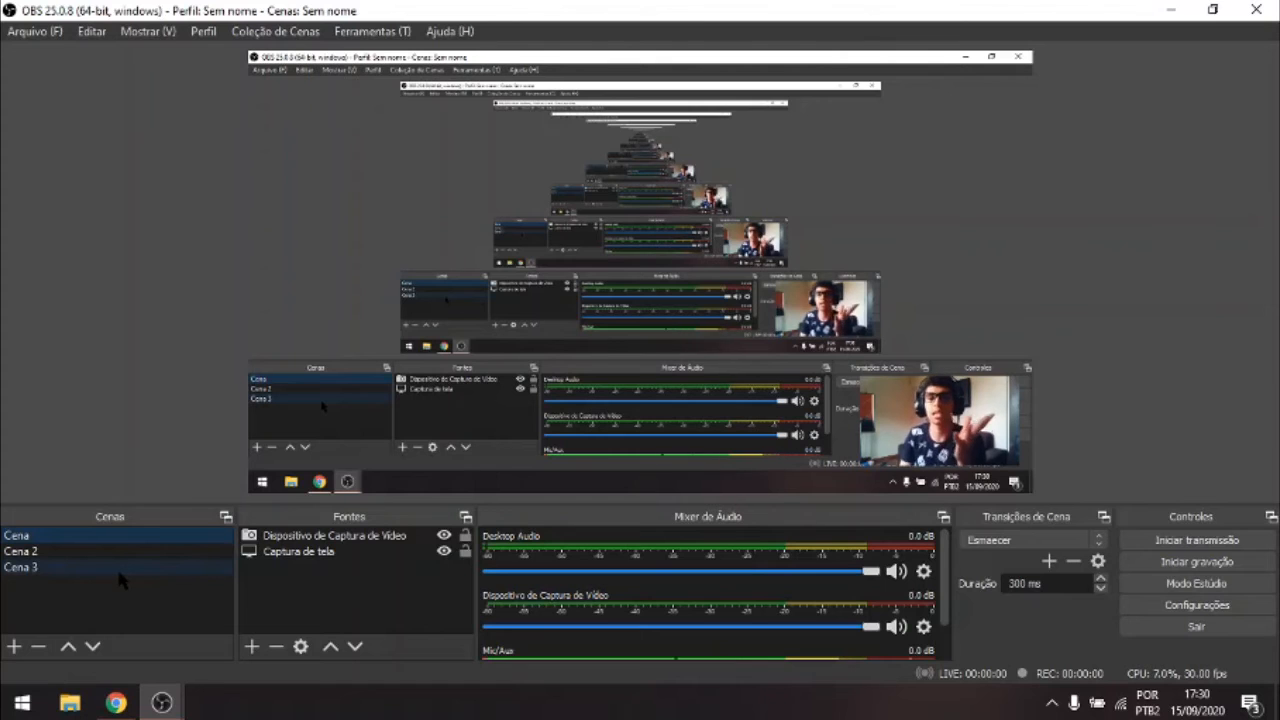
pyautogui.click(118, 570)
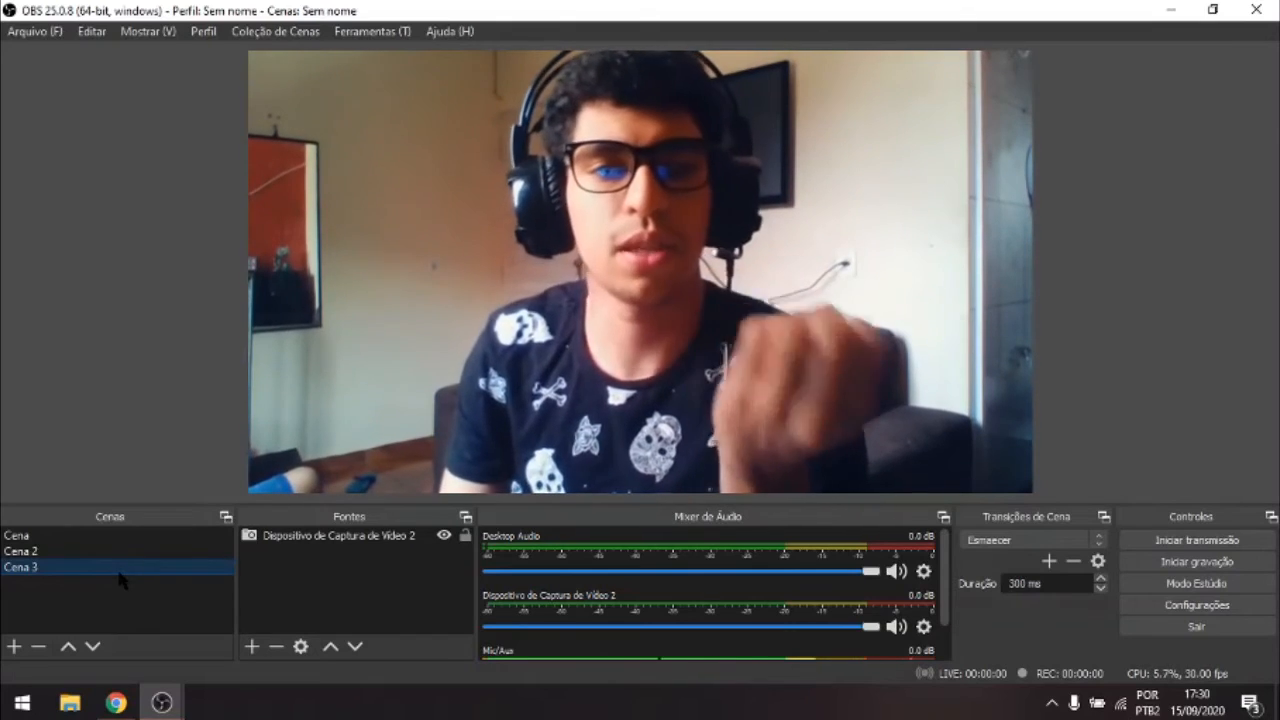
pyautogui.click(105, 536)
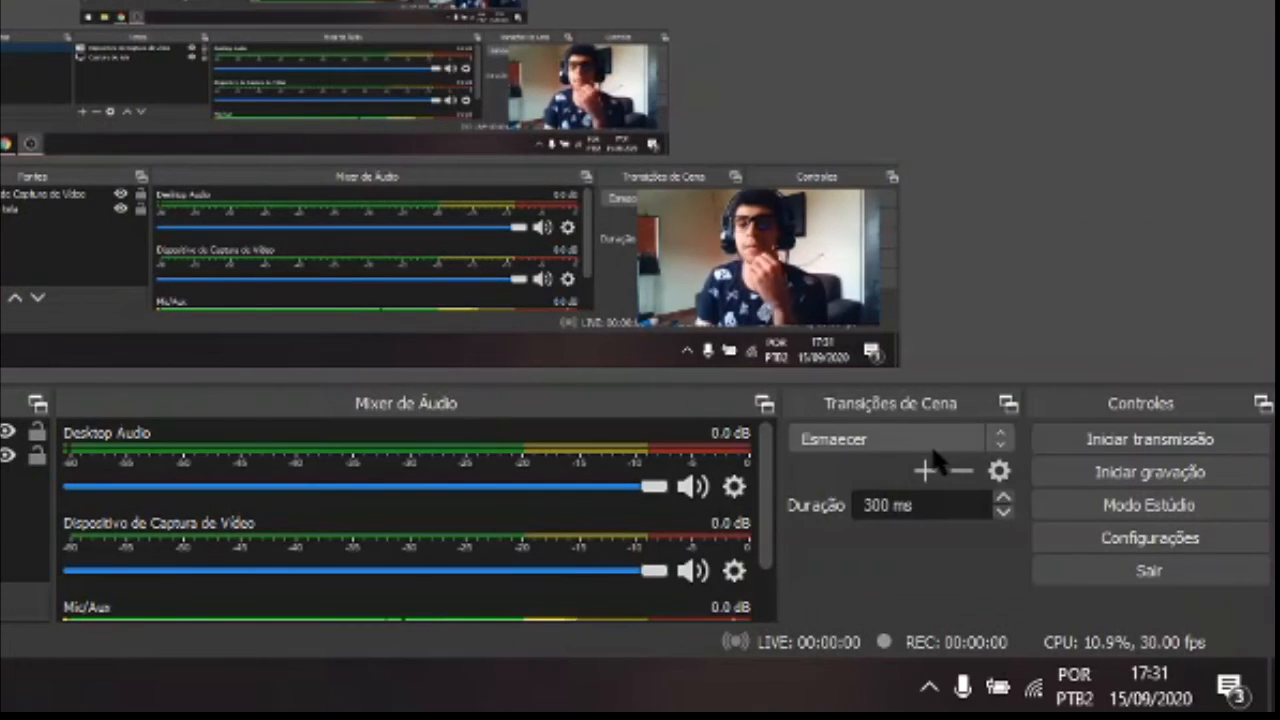
# - Try the Cortar scene transition and set it back to Esmaecer
pyautogui.click(869, 437)
pyautogui.click(838, 462)
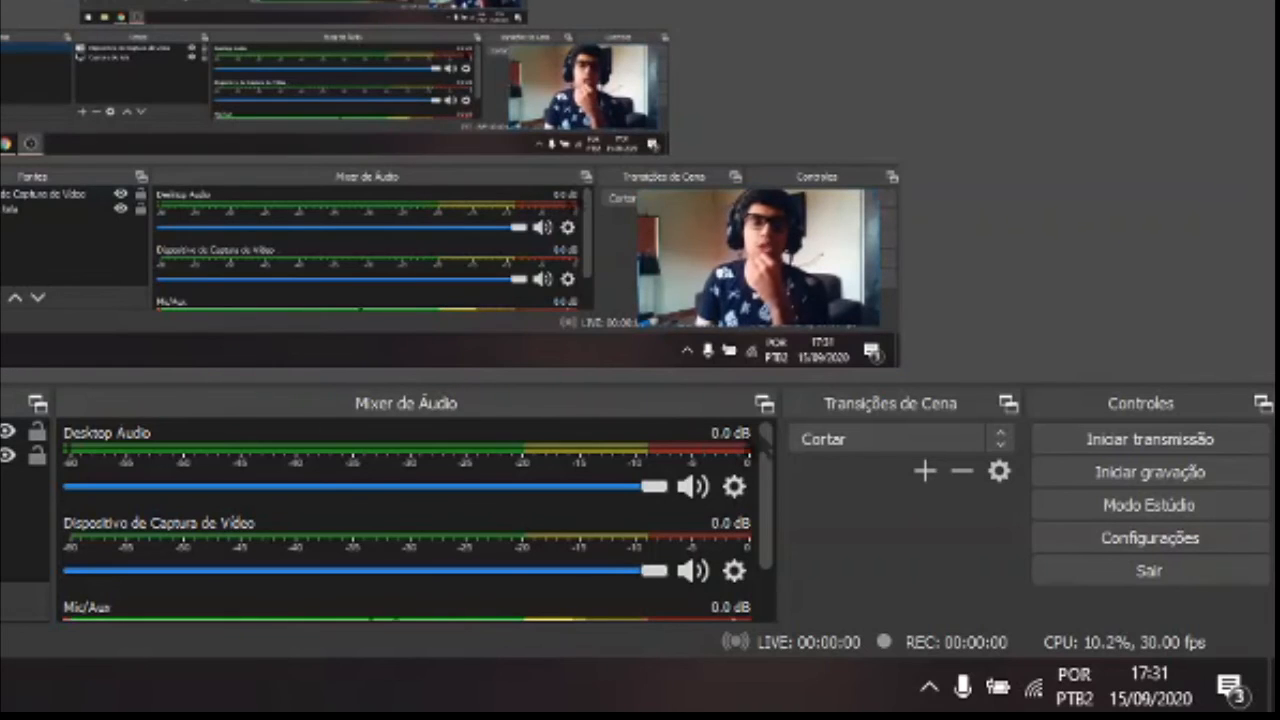
pyautogui.click(880, 438)
pyautogui.click(835, 480)
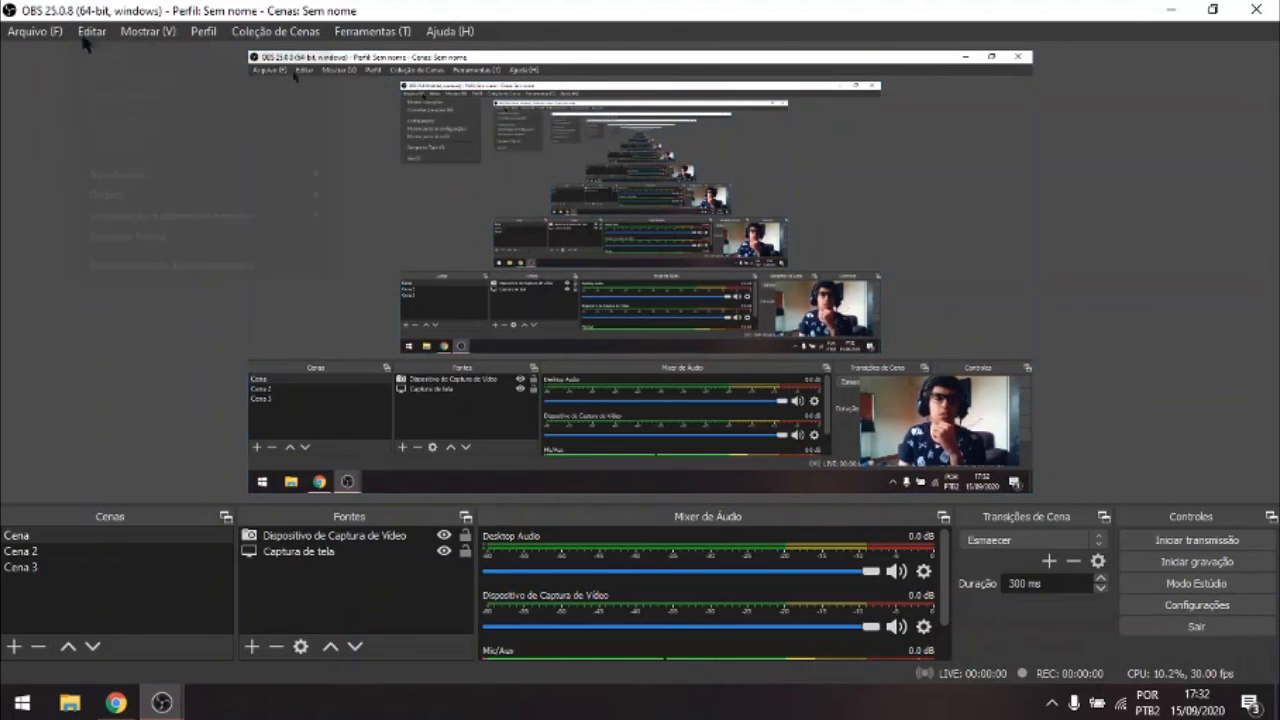
pyautogui.click(143, 36)
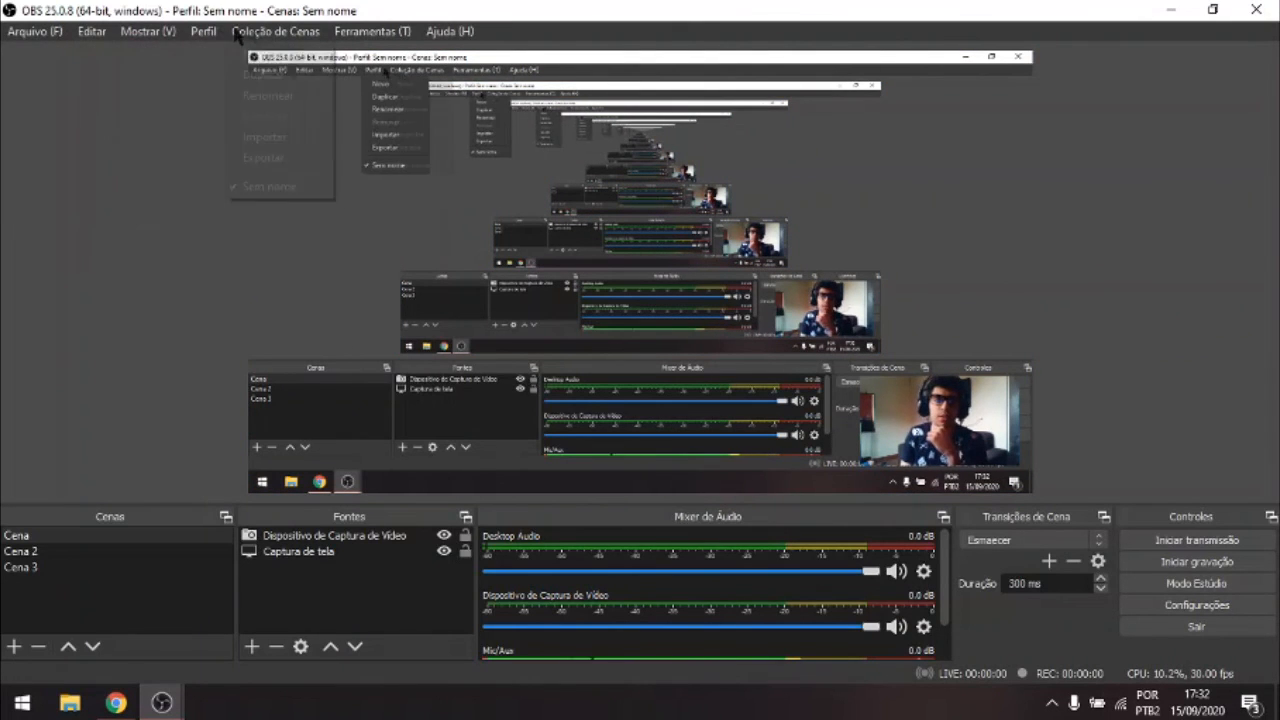
pyautogui.click(360, 18)
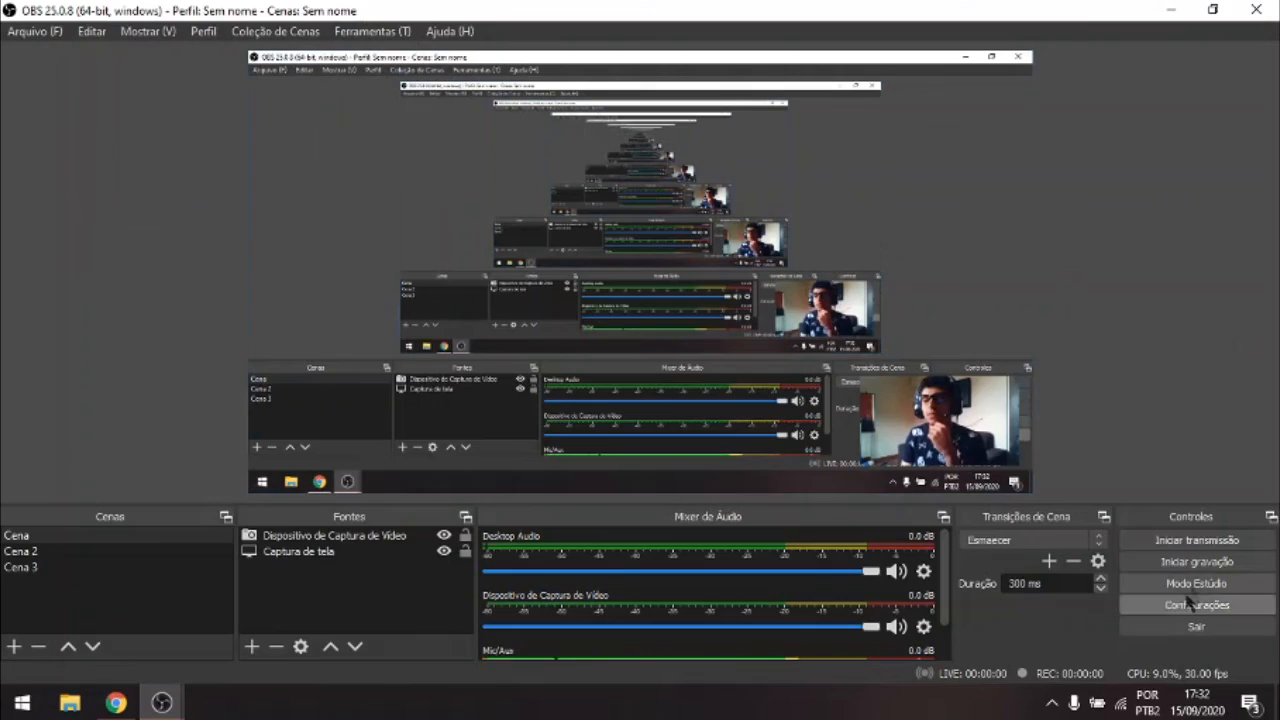